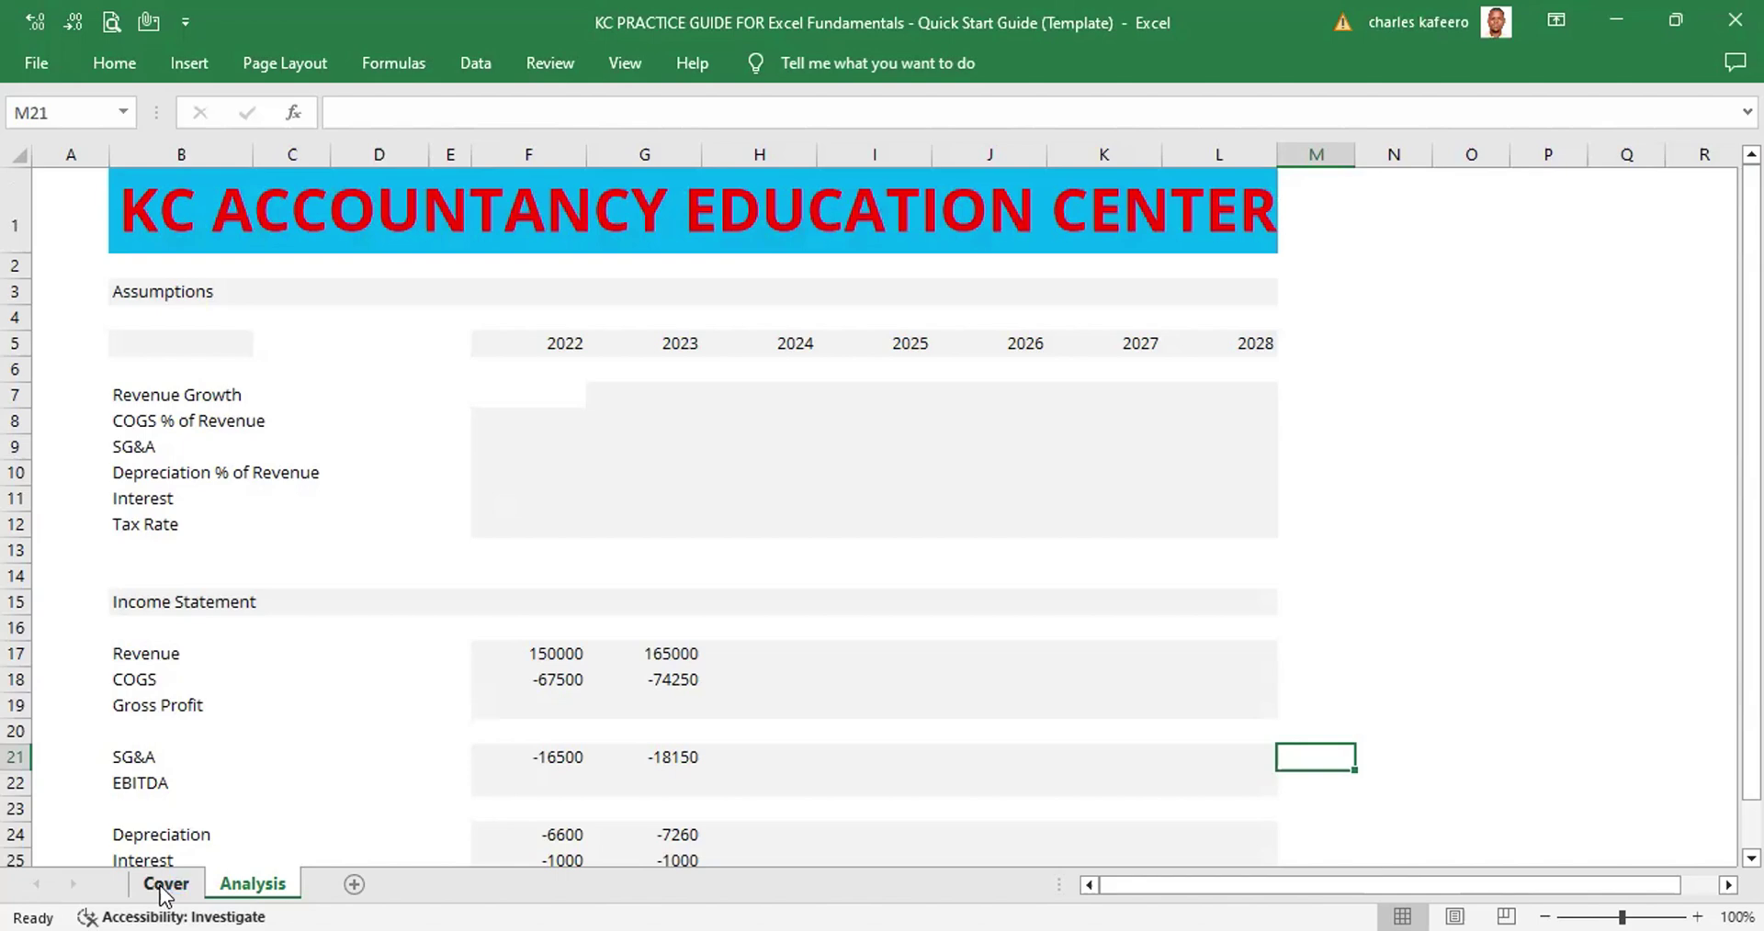
Examine the layout of the Assumptions and Income Statement sections on the Analysis sheet
scroll(164, 893, "up", 1)
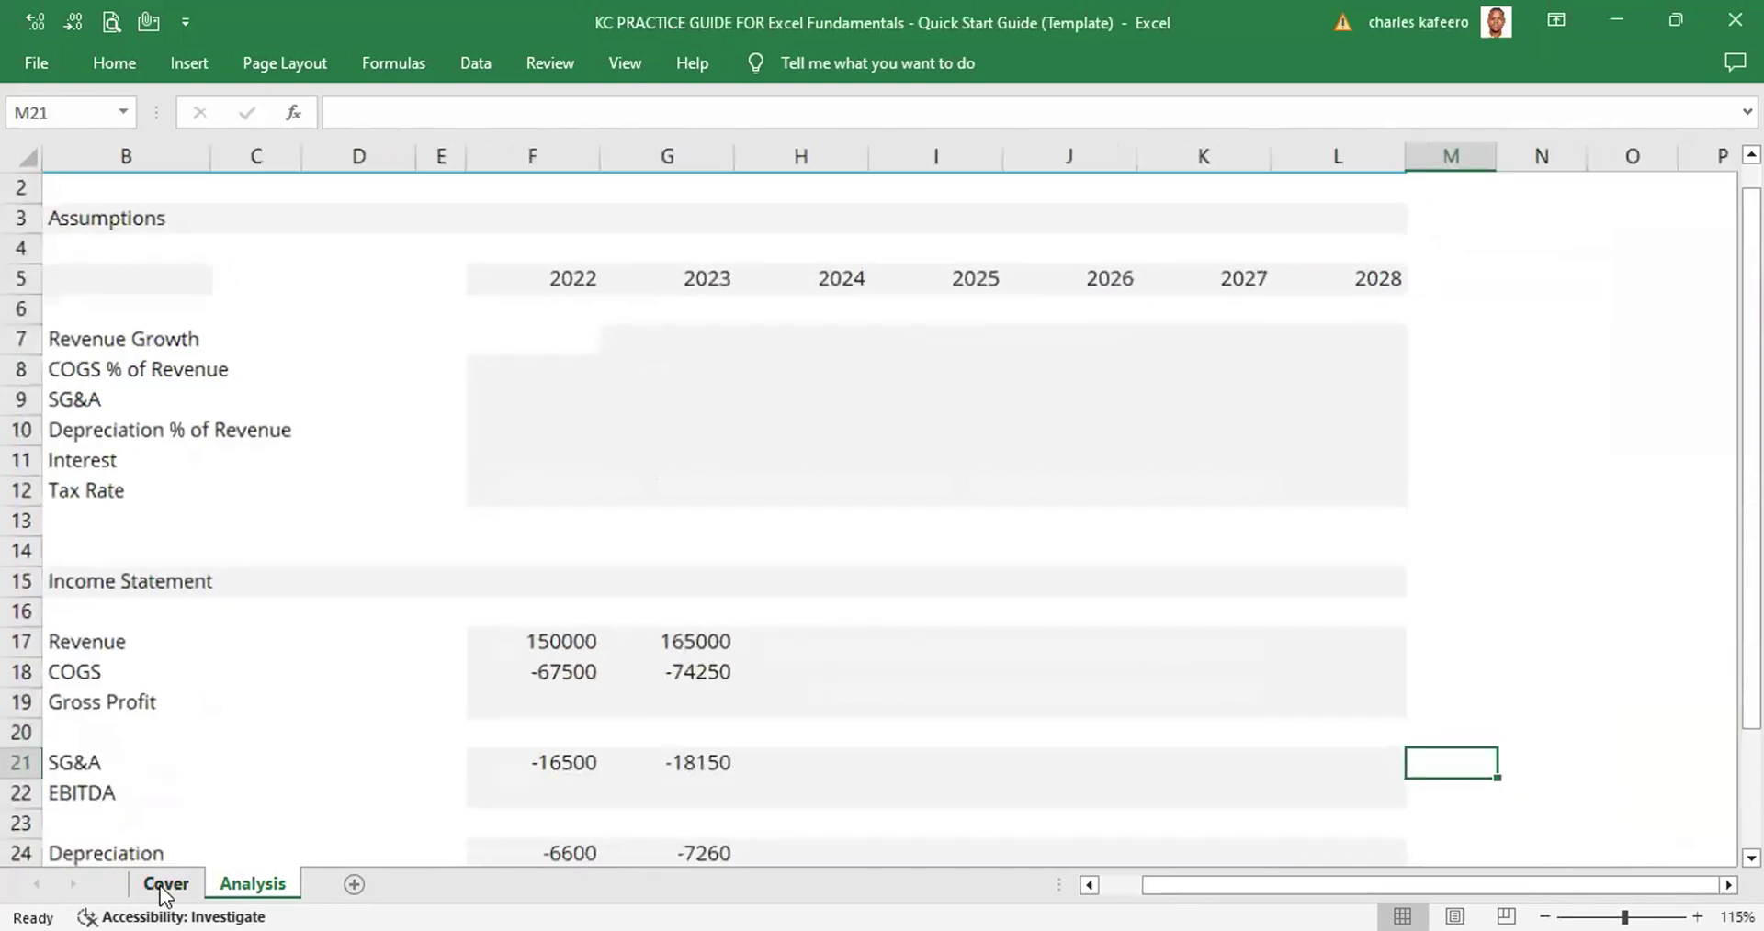
scroll(159, 885, "down", 3)
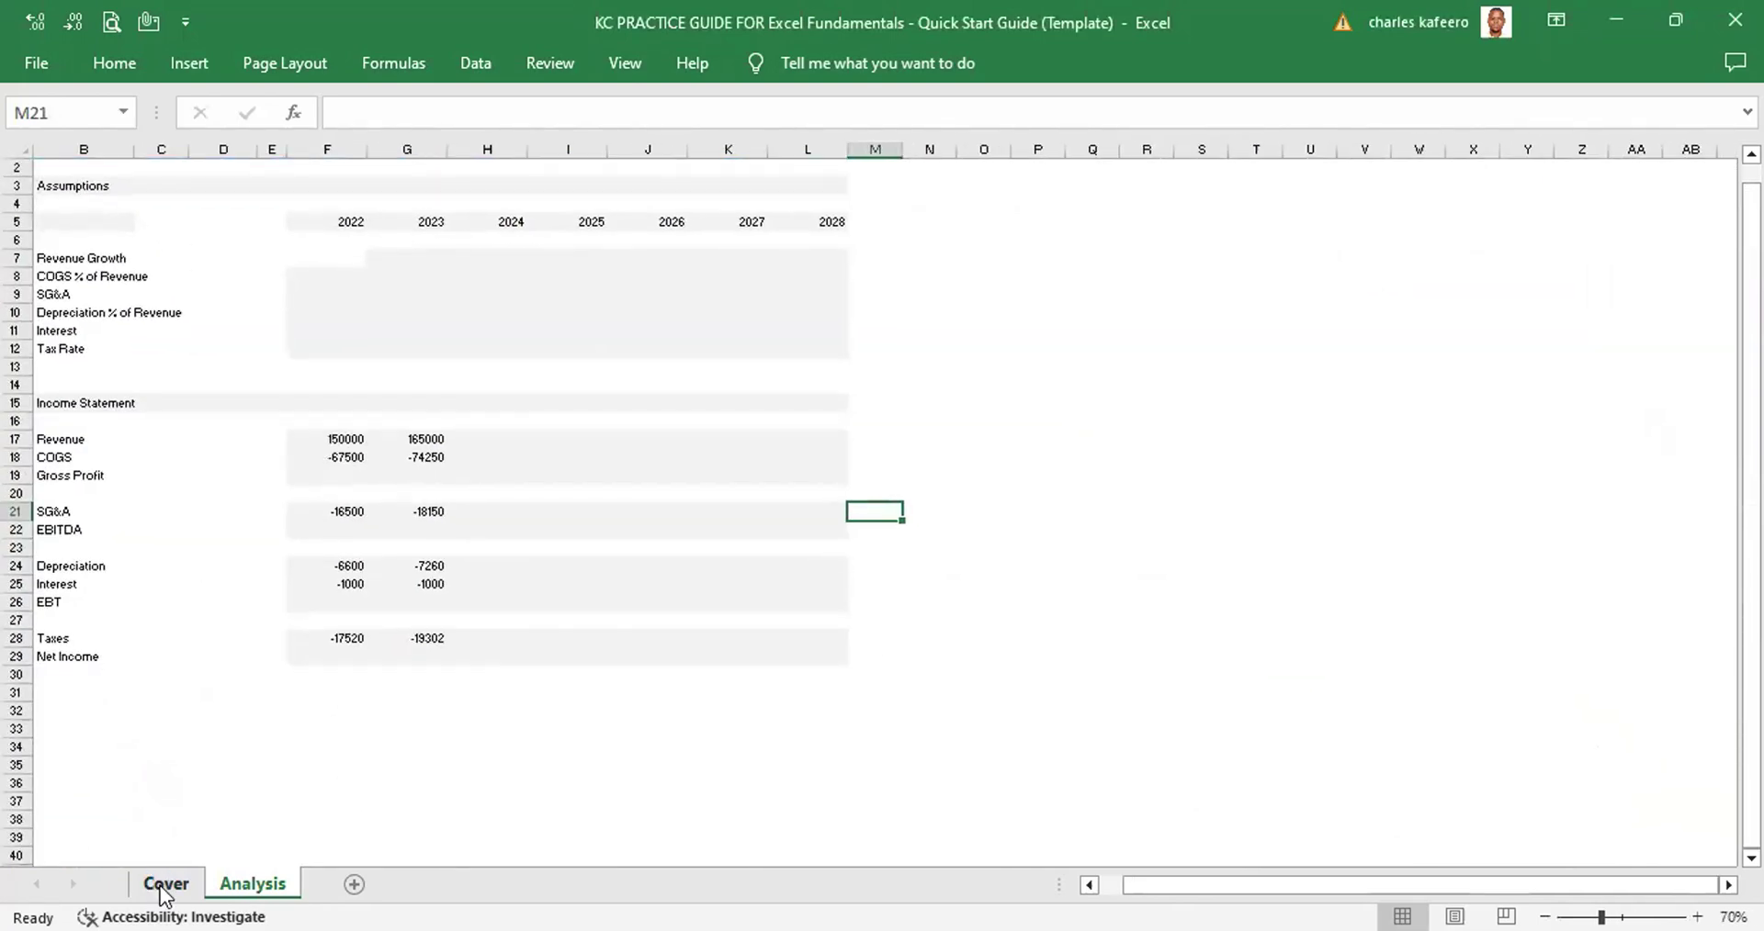
scroll(164, 891, "up", 1)
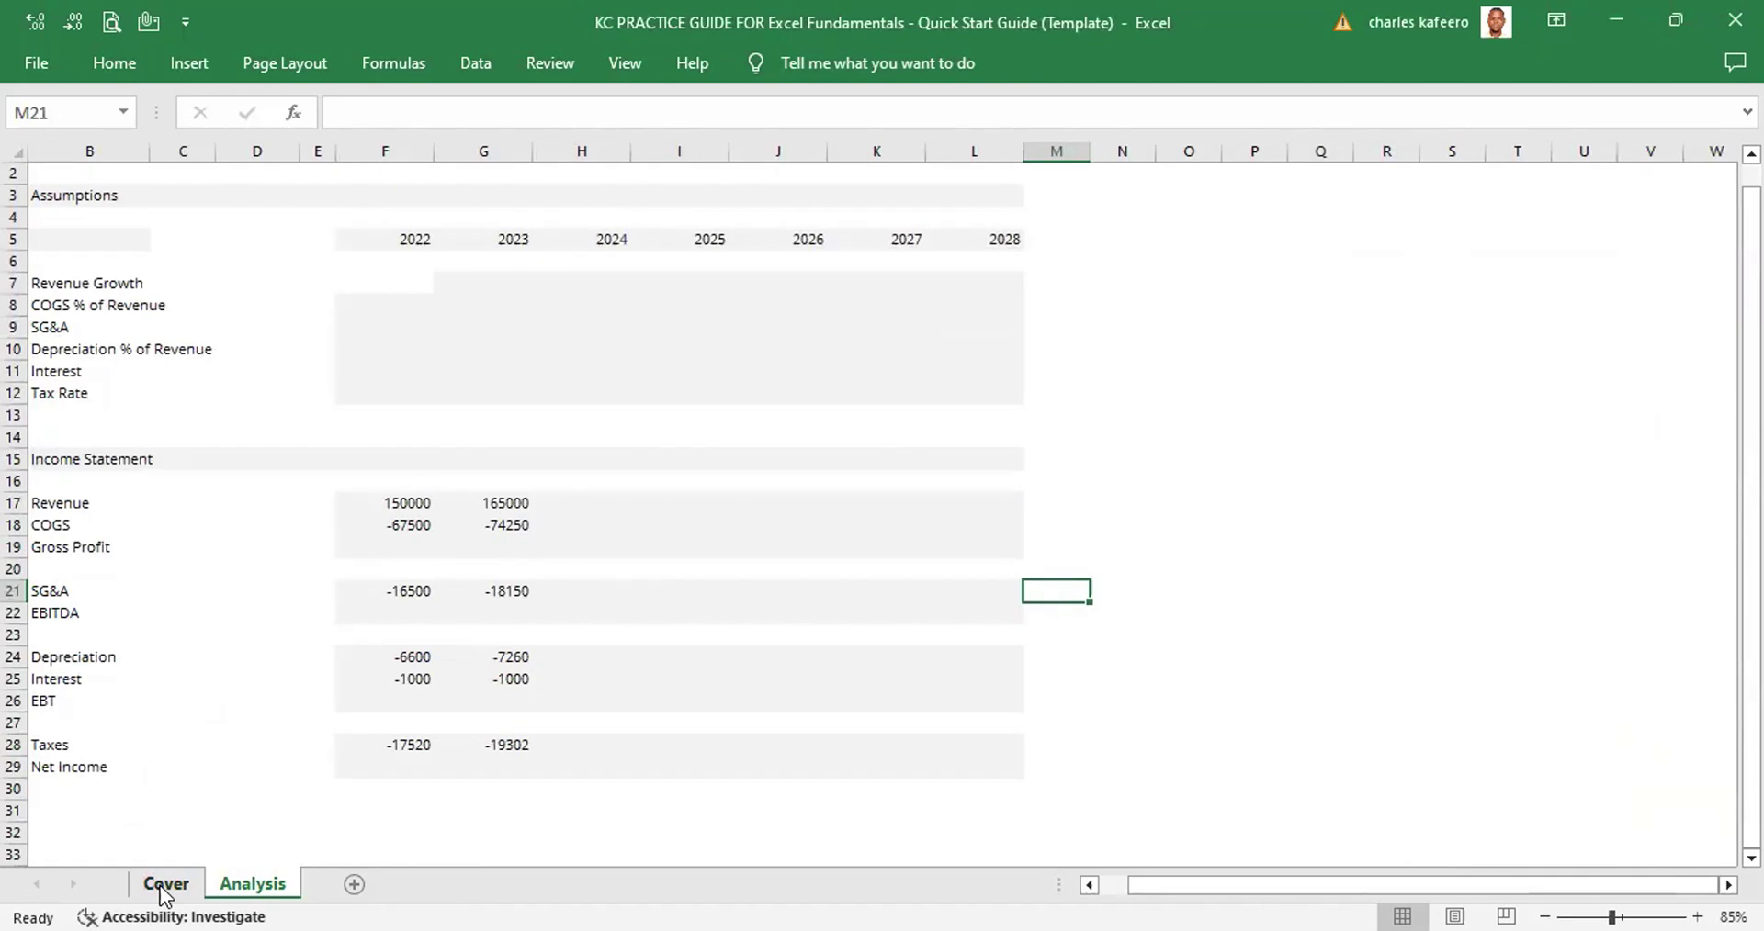
left_click(1091, 884)
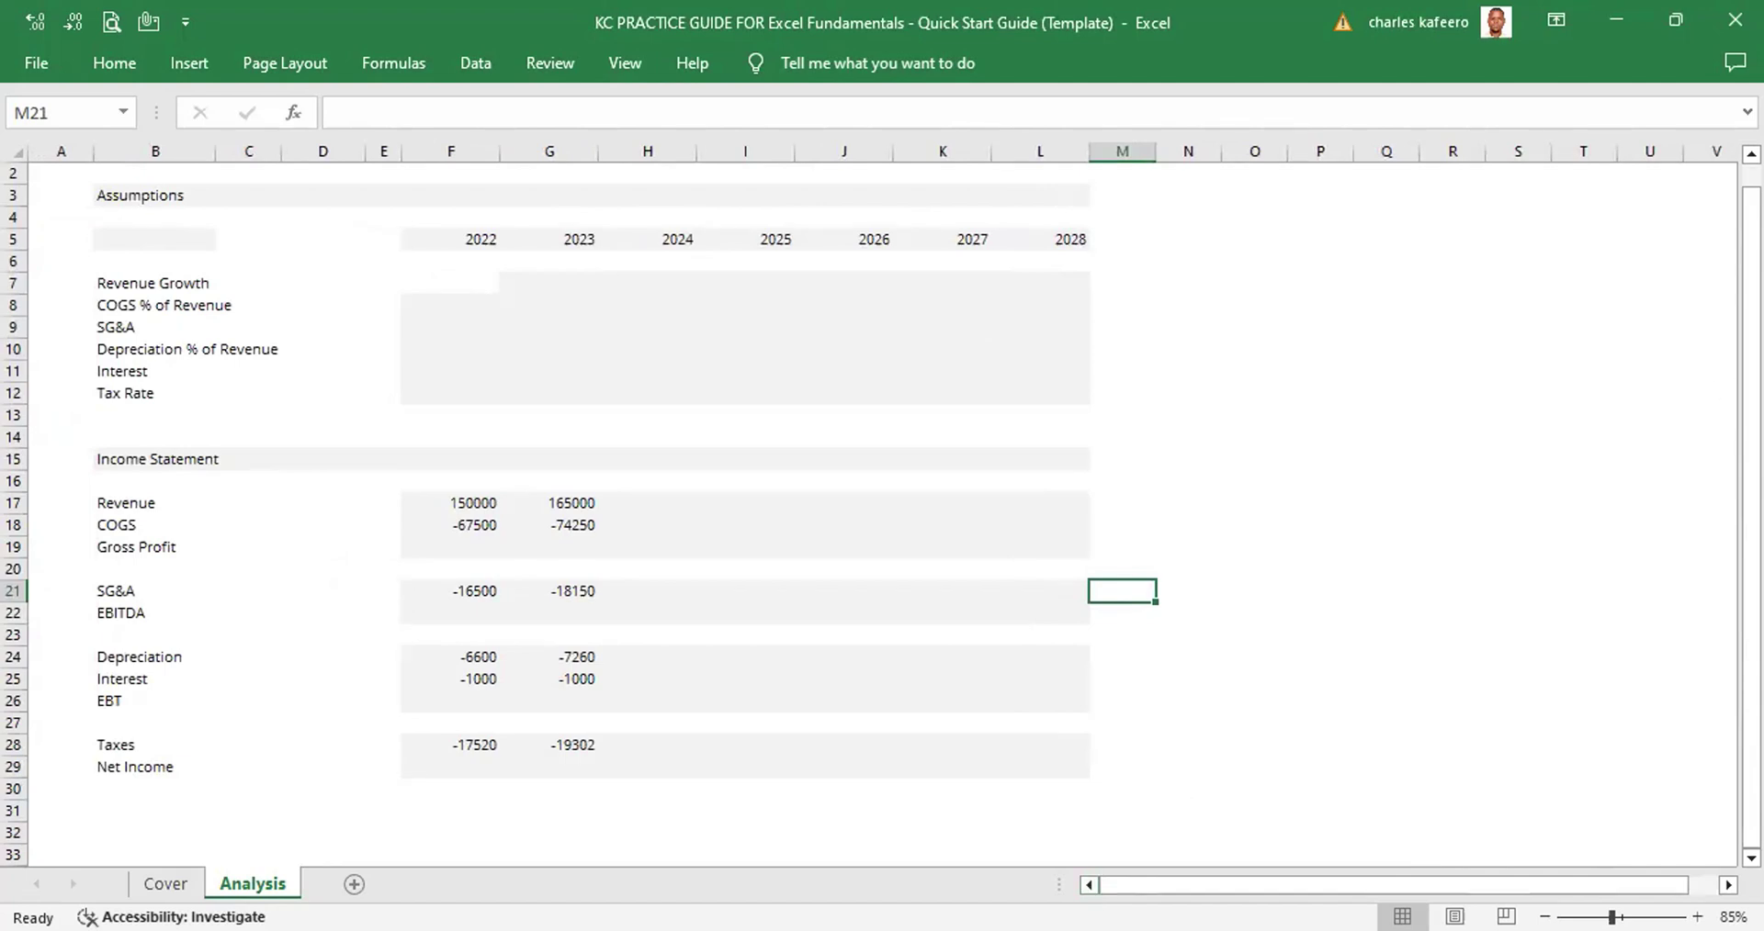
scroll(1668, 450, "up", 1)
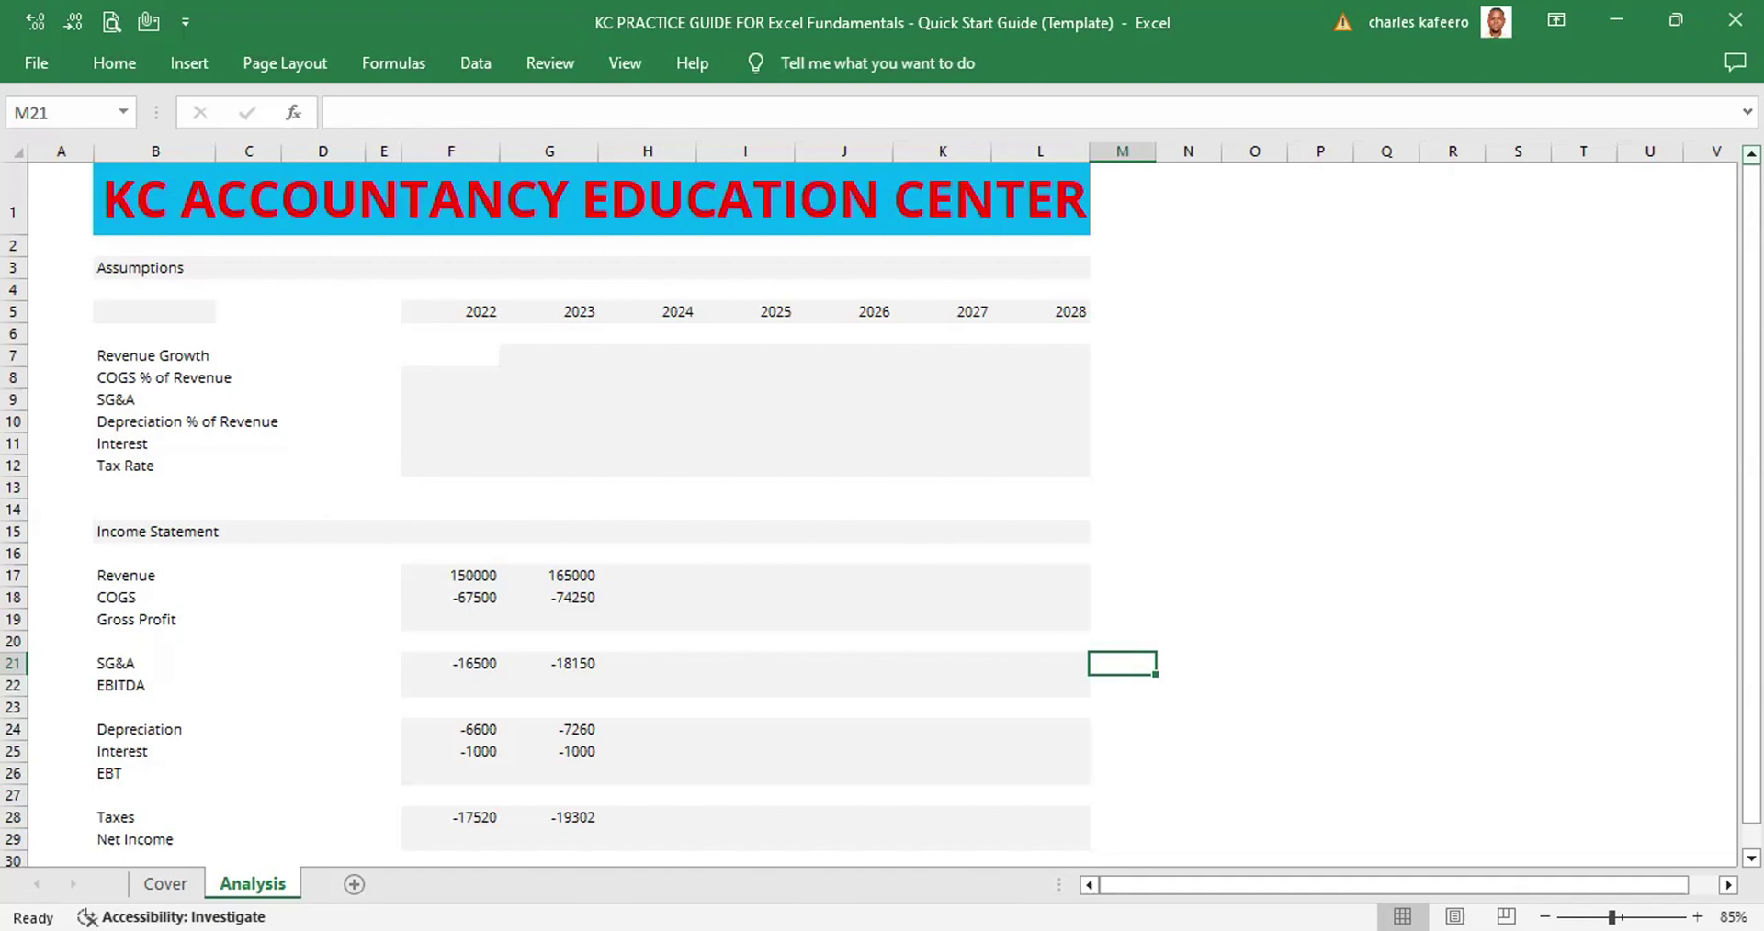
scroll(869, 505, "up", 2)
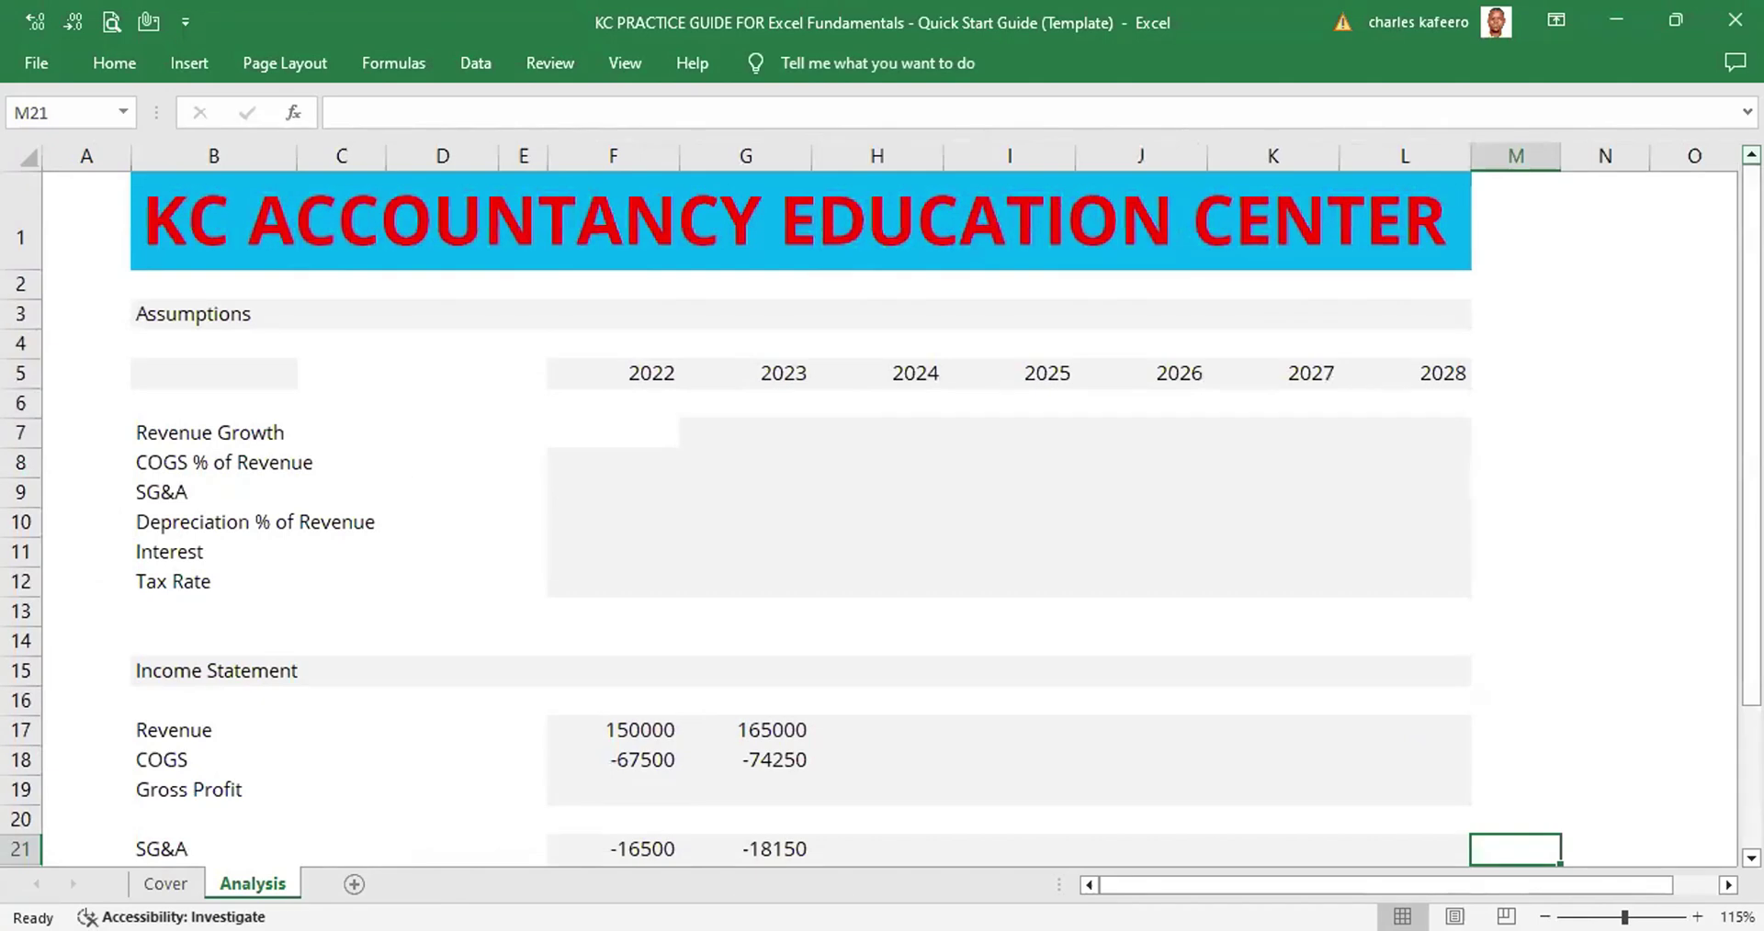
scroll(1713, 345, "down", 1)
left_click(1713, 346)
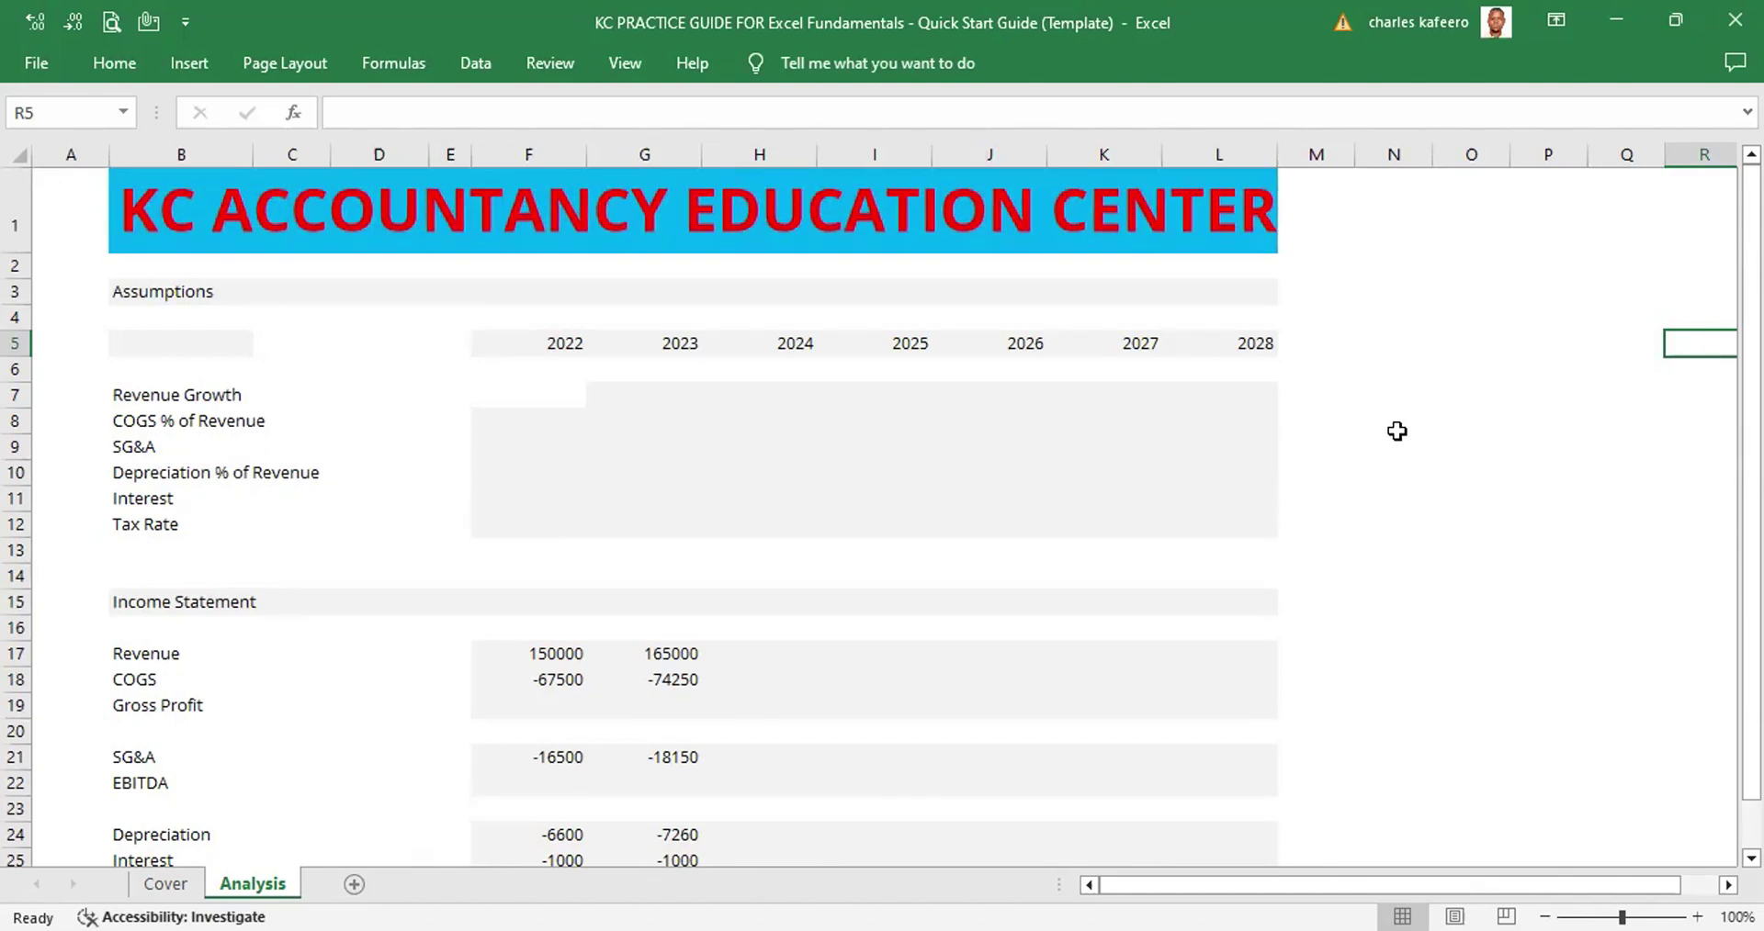
Select the whole Income Statement section, from its heading in B15 through L29
left_click(205, 604)
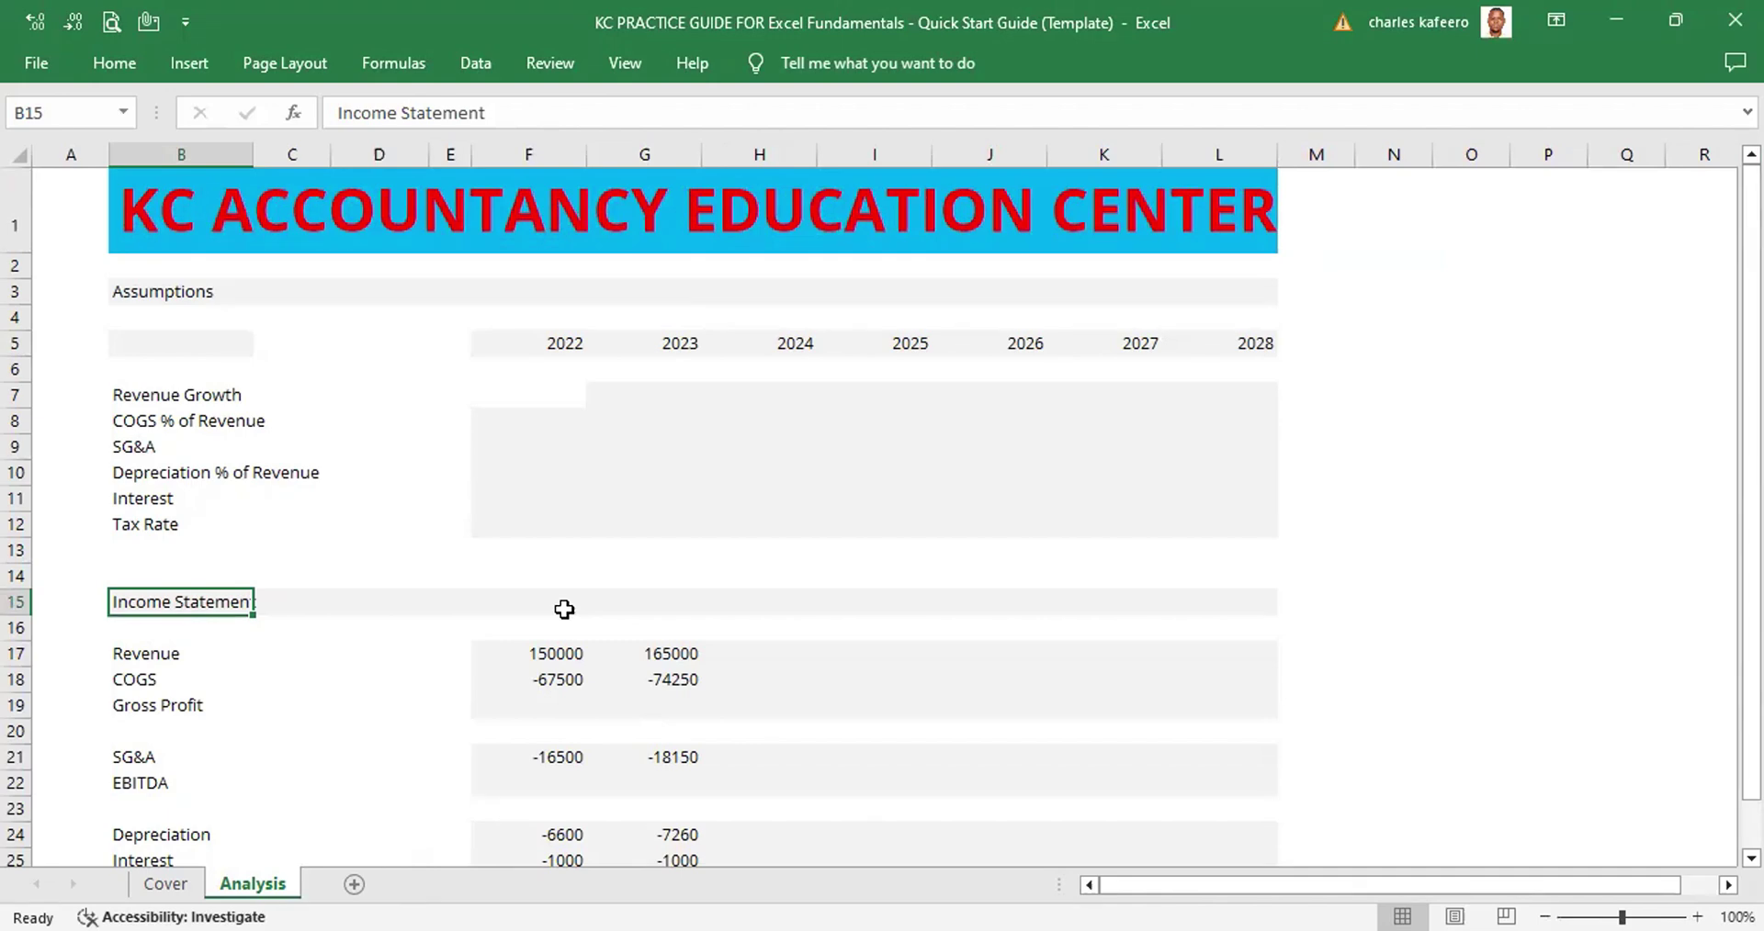
key("shift+Right")
key("shift+Right")
key("shift+Right")
key("shift+Right")
key("shift+Right")
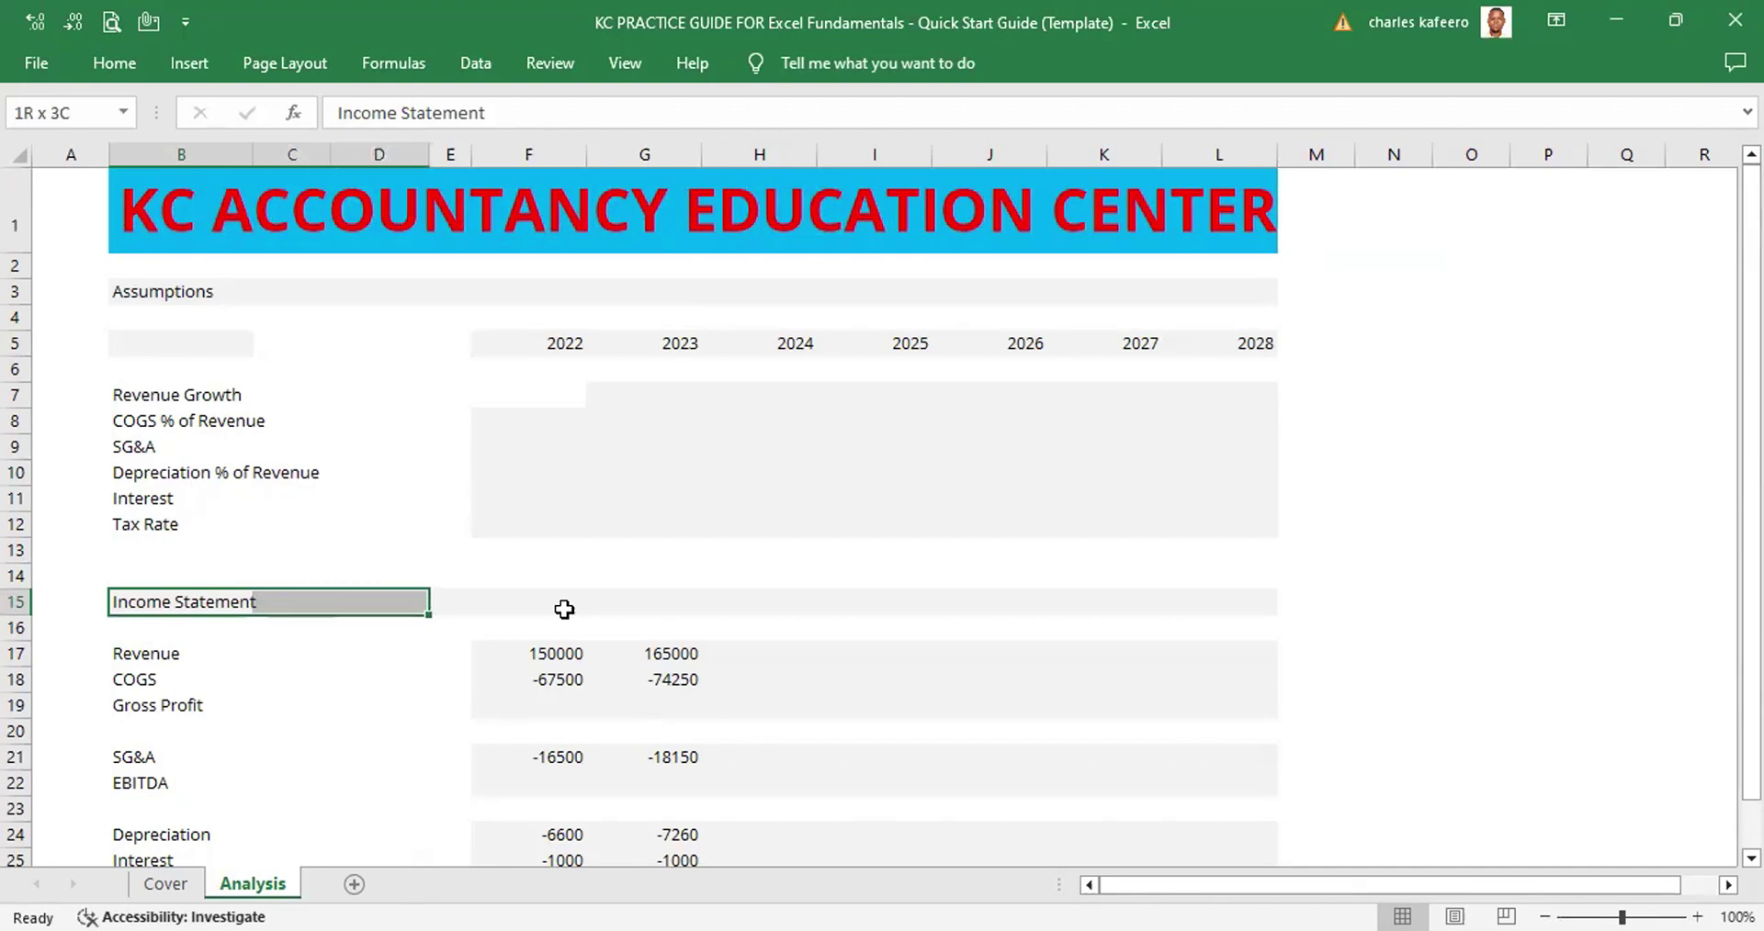
key("shift+Right")
key("shift+Right")
key("shift+Right")
key("shift+Right")
key("shift+Right")
key("shift+Down")
key("shift+Down")
key("shift+Down")
key("shift+Down")
key("shift+Down")
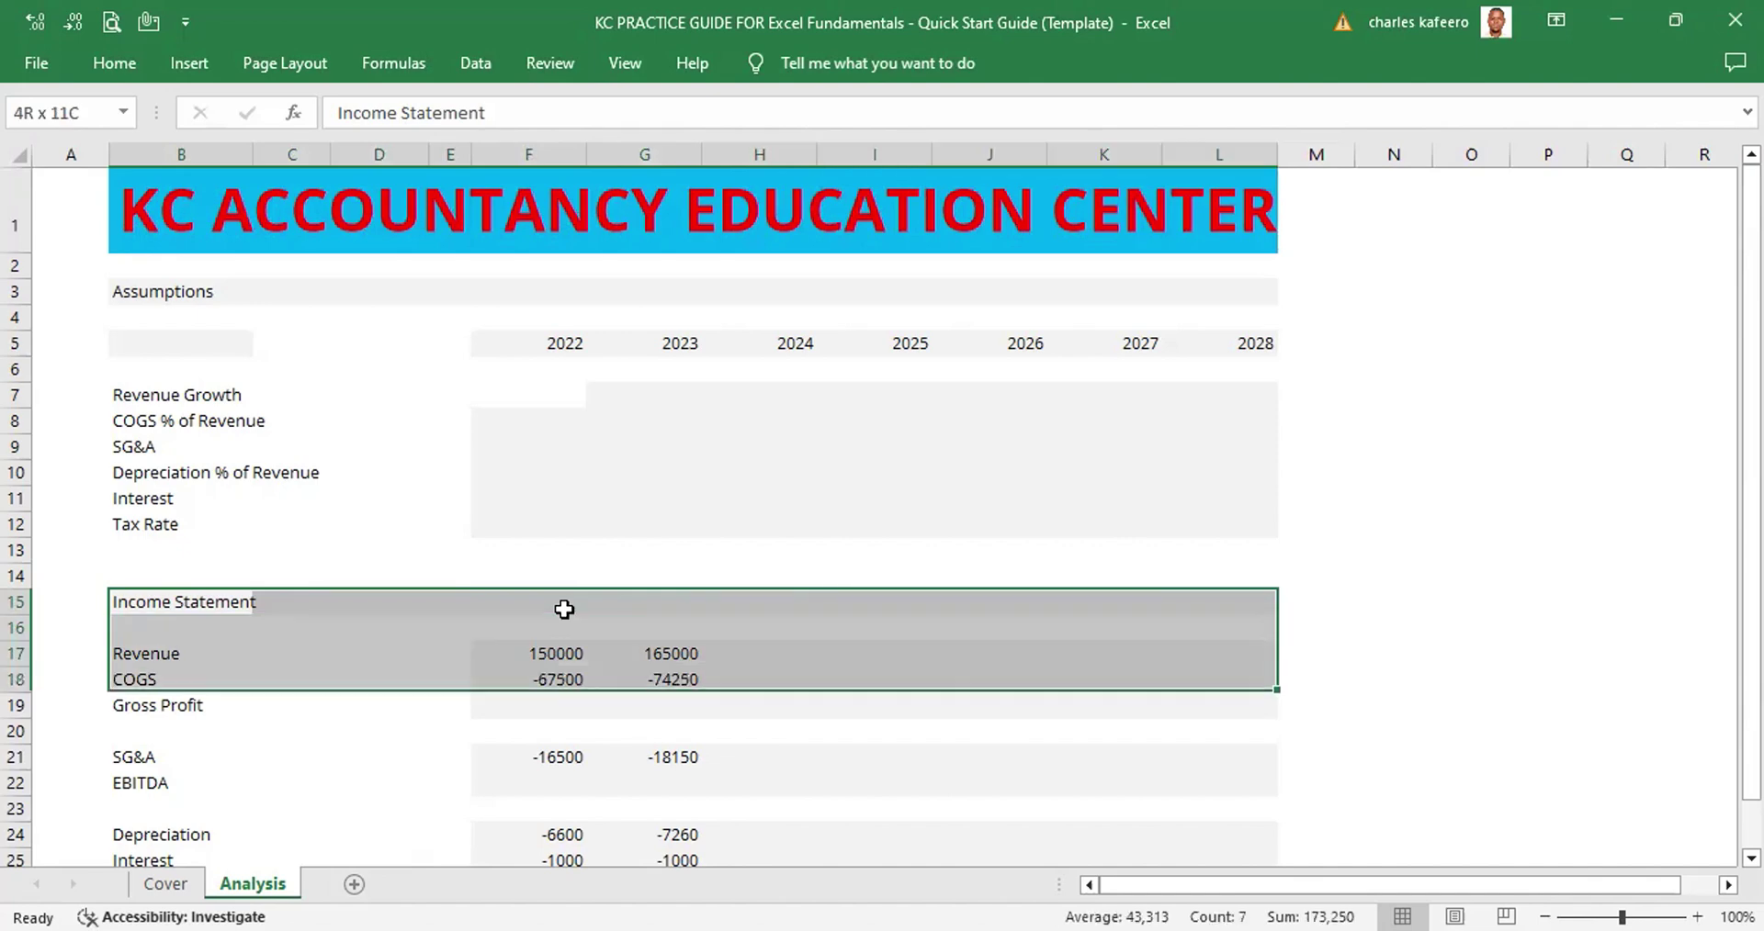
key("shift+Down")
key("shift+Down")
key("shift+Down")
key("shift+Down")
key("shift+Down")
key("shift+Down")
key("shift+Down")
key("shift+Down")
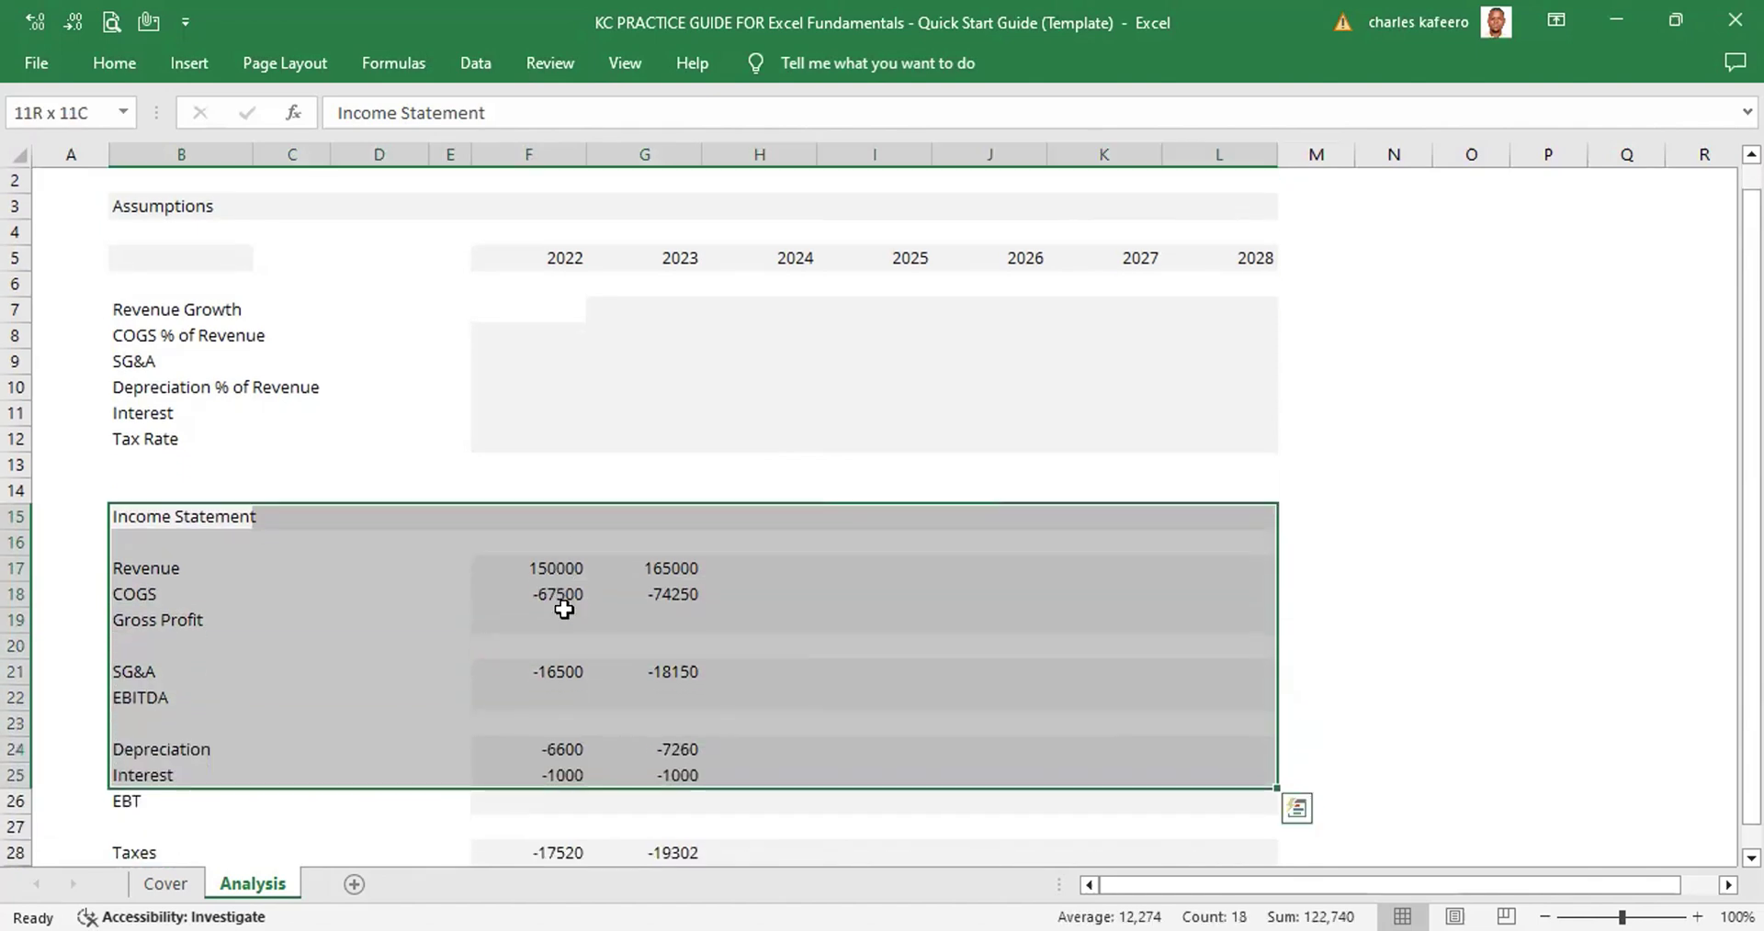
scroll(564, 610, "down", 2)
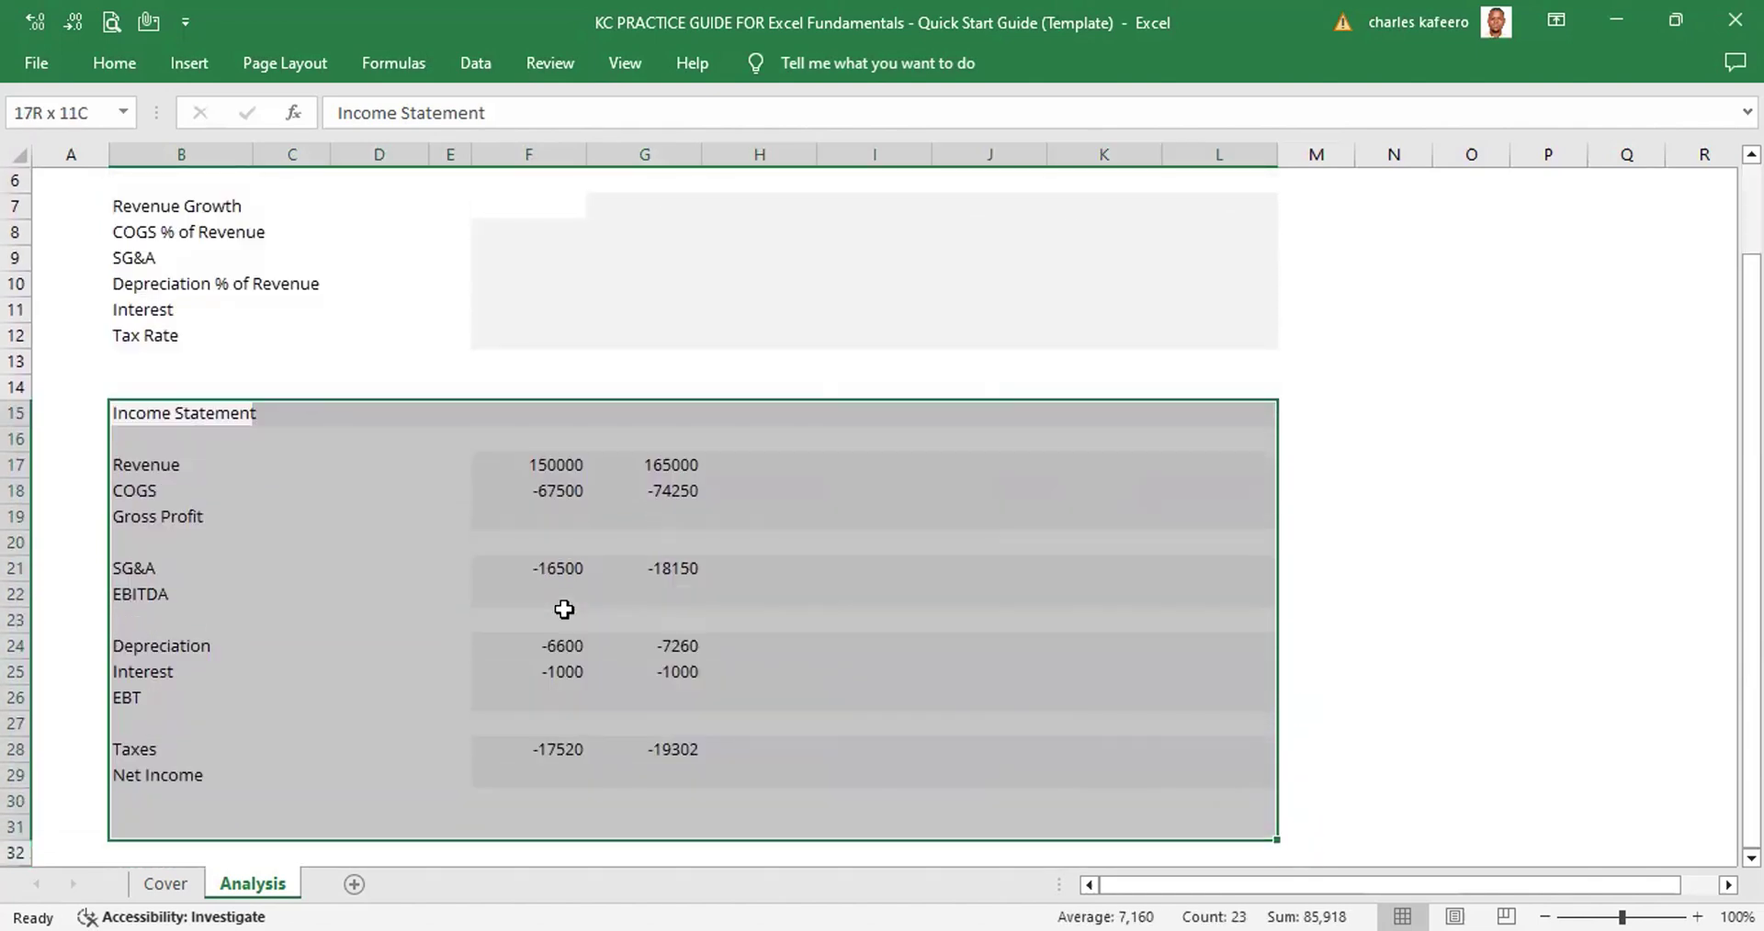
key("shift+Up")
key("shift+Up")
key("shift+Up")
key("shift+Up")
key("shift+Up")
key("shift+Up")
key("shift+Up")
key("shift+Up")
key("shift+Up")
key("shift+Up")
key("shift+Up")
key("shift+Up")
key("shift+Up")
key("shift+Up")
key("shift+Up")
key("shift+Up")
key("shift+Up")
key("shift+Up")
key("shift+Up")
key("shift+Up")
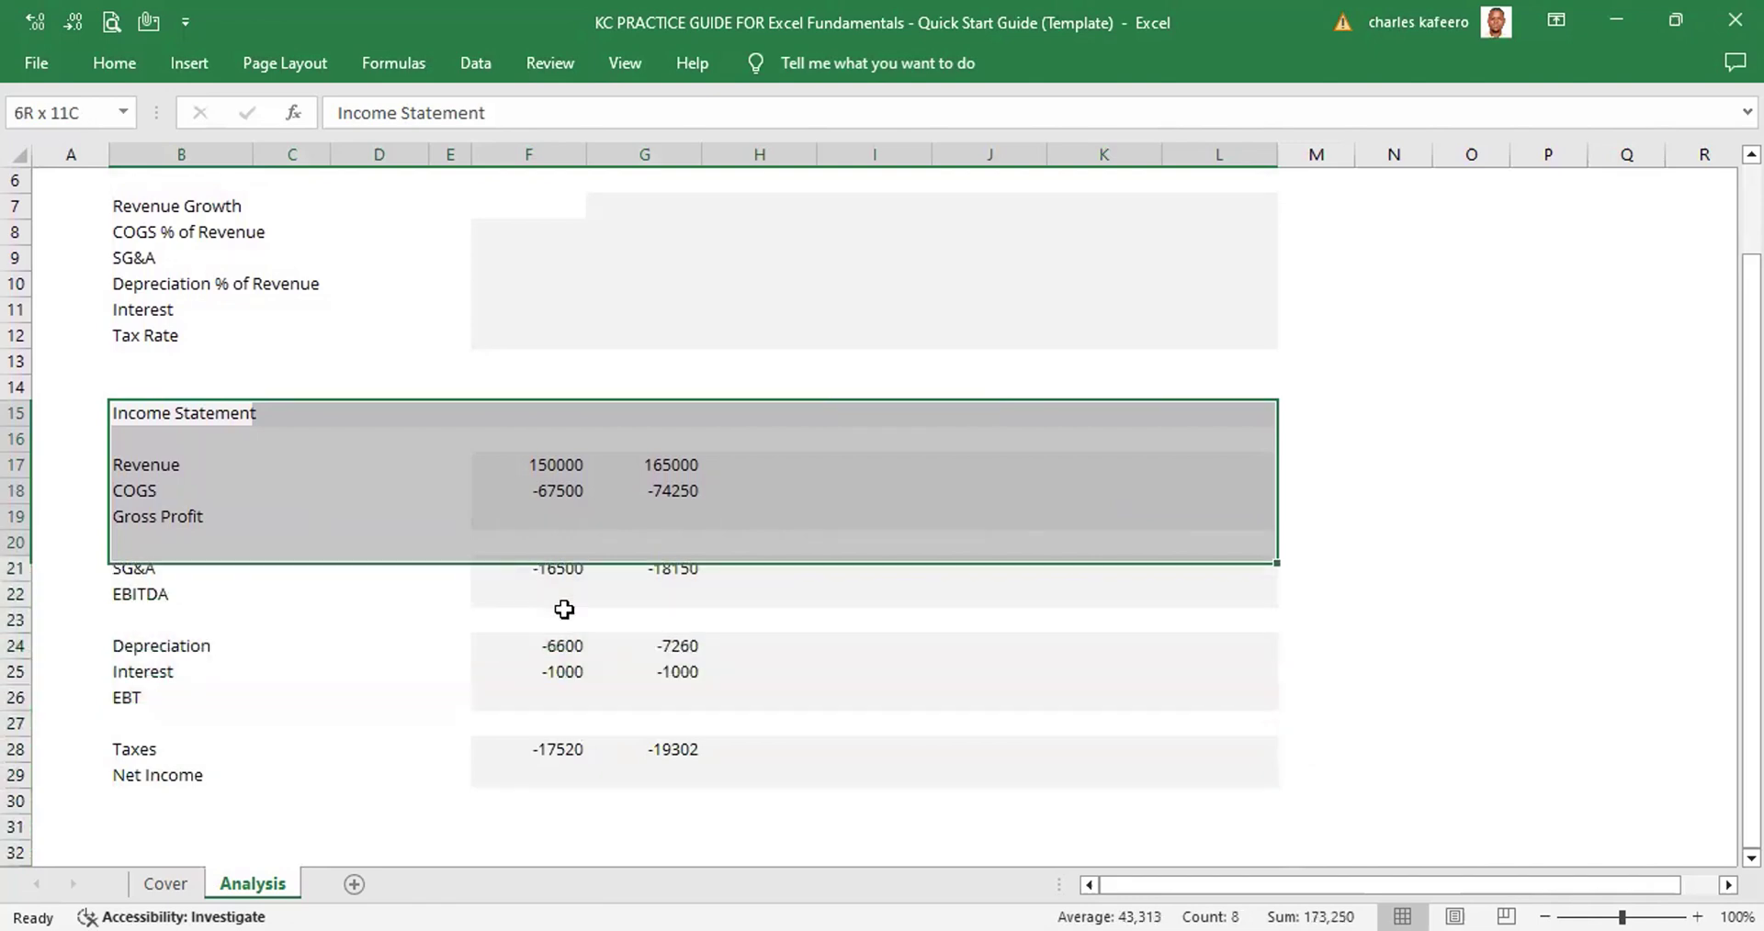
key("shift+Down")
key("shift+Down")
key("shift+Down")
key("shift+Down")
key("shift+Down")
key("shift+Down")
key("shift+Down")
key("shift+Down")
key("shift+Down")
key("shift+Down")
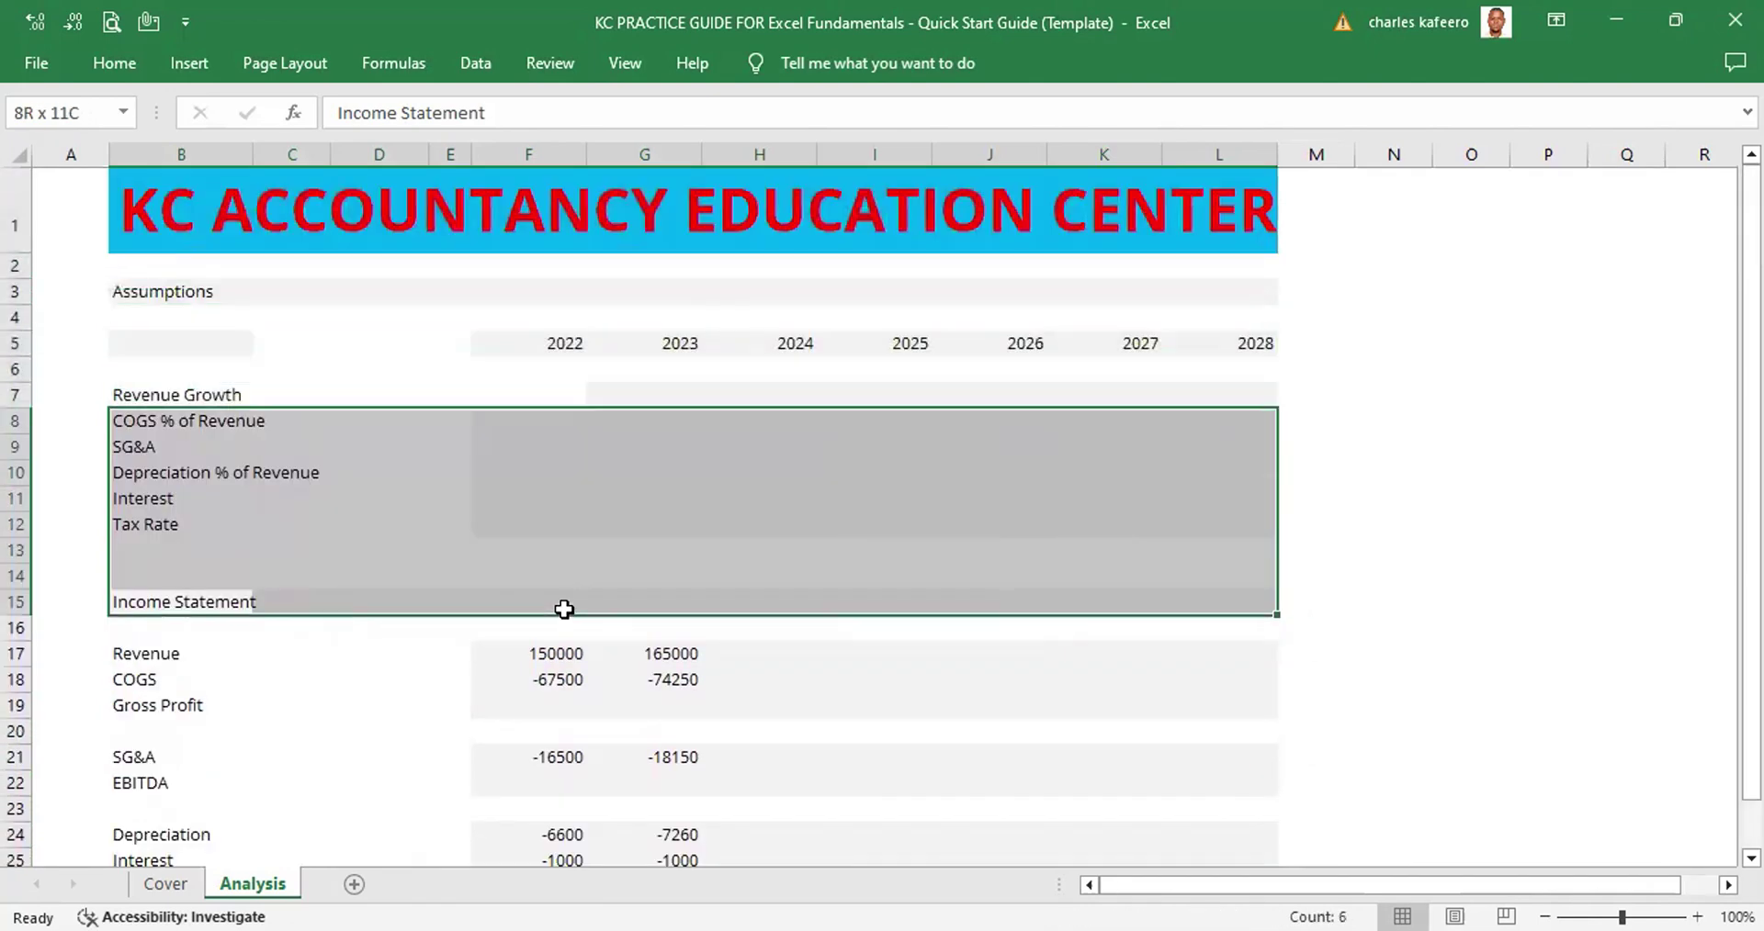
key("shift+Down")
key("shift+Down")
key("shift+Down")
key("shift+Down")
key("shift+Down")
key("shift+Down")
key("shift+Down")
key("shift+Down")
key("shift+Down")
key("shift+Down")
key("shift+Down")
key("shift+Down")
key("shift+Down")
key("shift+Down")
key("shift+Down")
key("shift+Down")
key("shift+Down")
key("shift+Down")
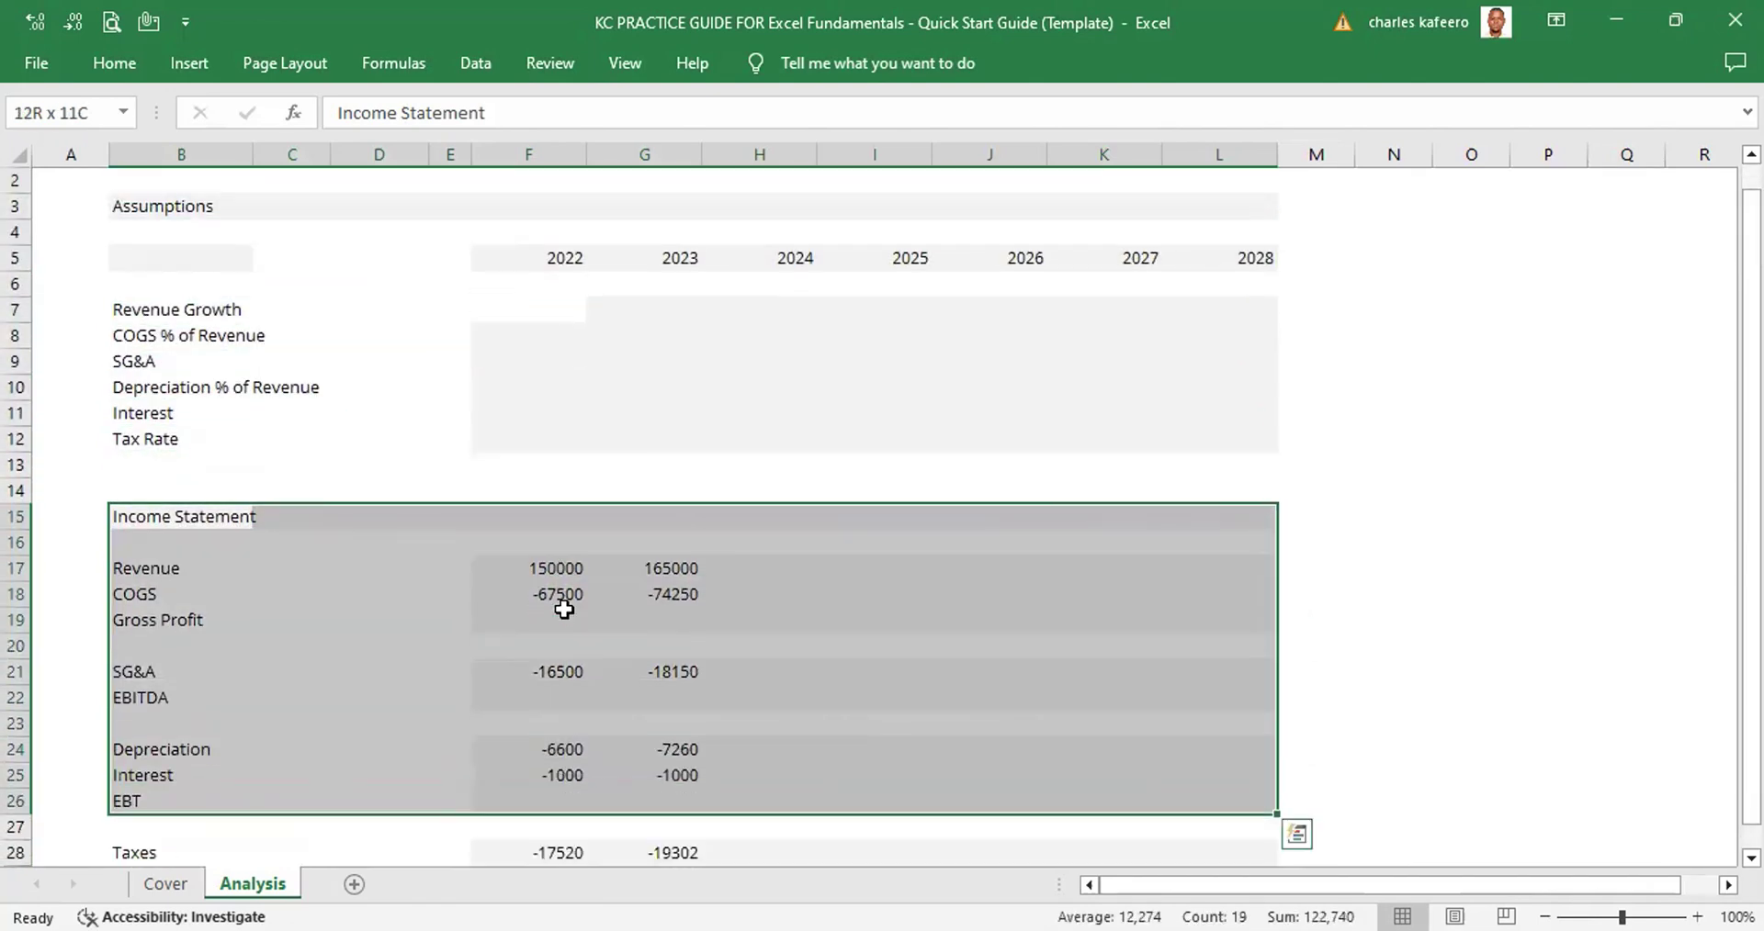
key("shift+Up")
key("shift+Up")
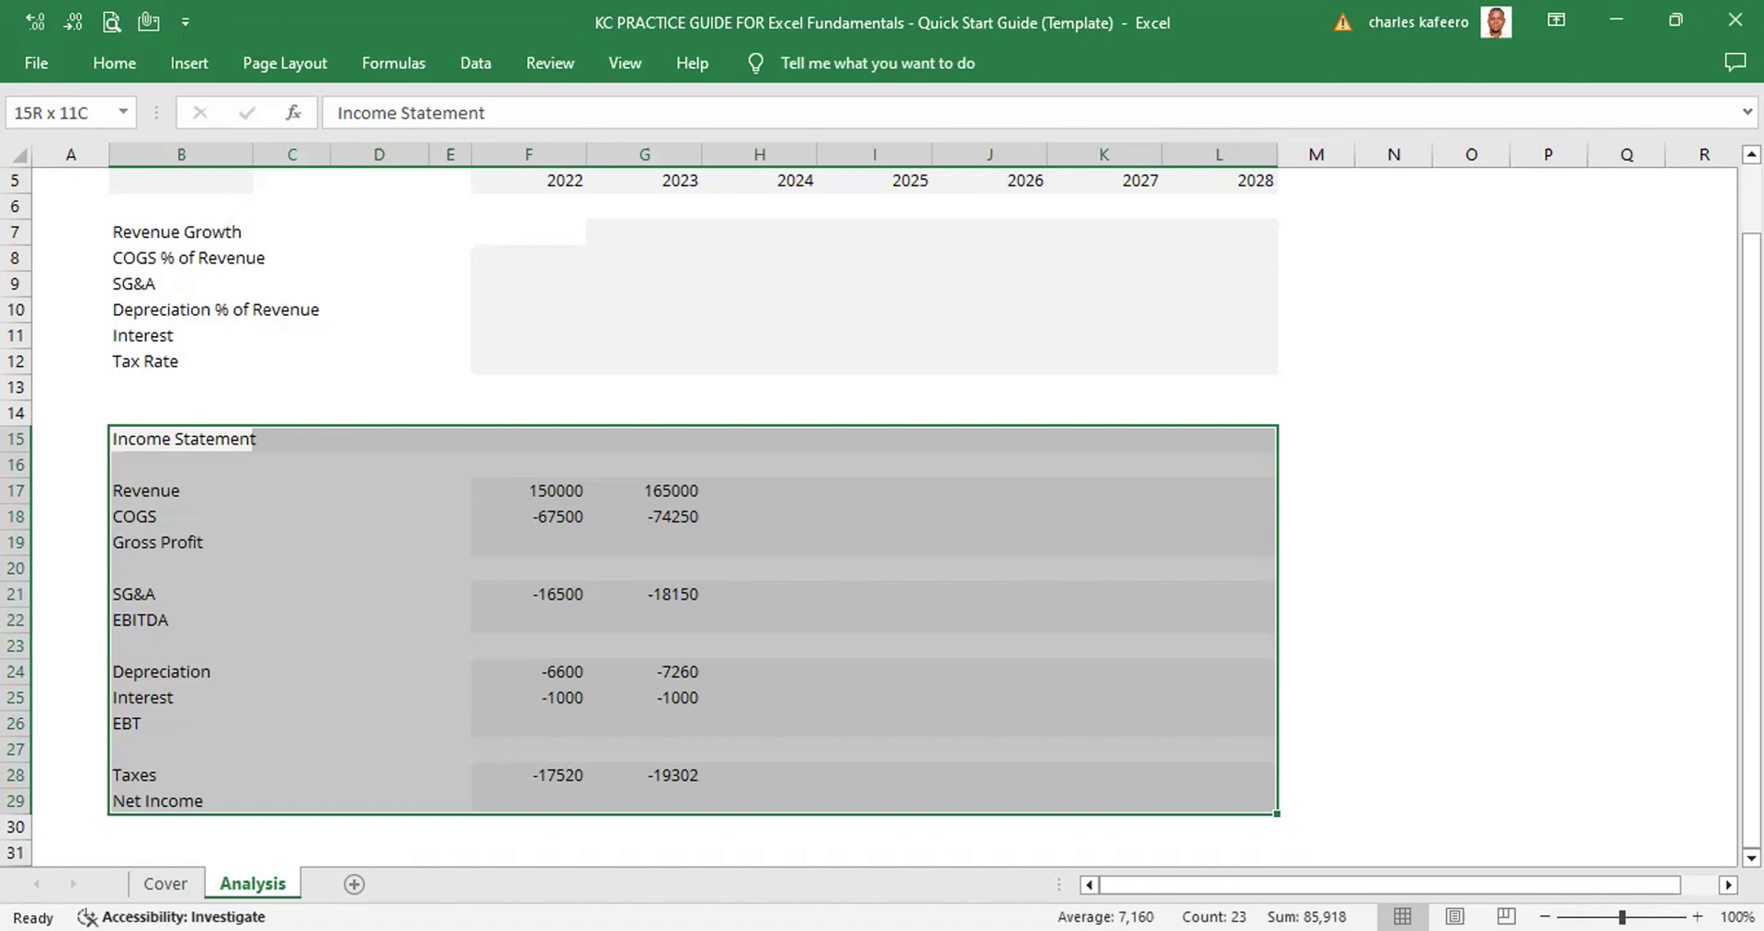
Select the entire template from the title in B1 through the Net Income row at L29
left_click(1393, 257)
scroll(1332, 294, "up", 2)
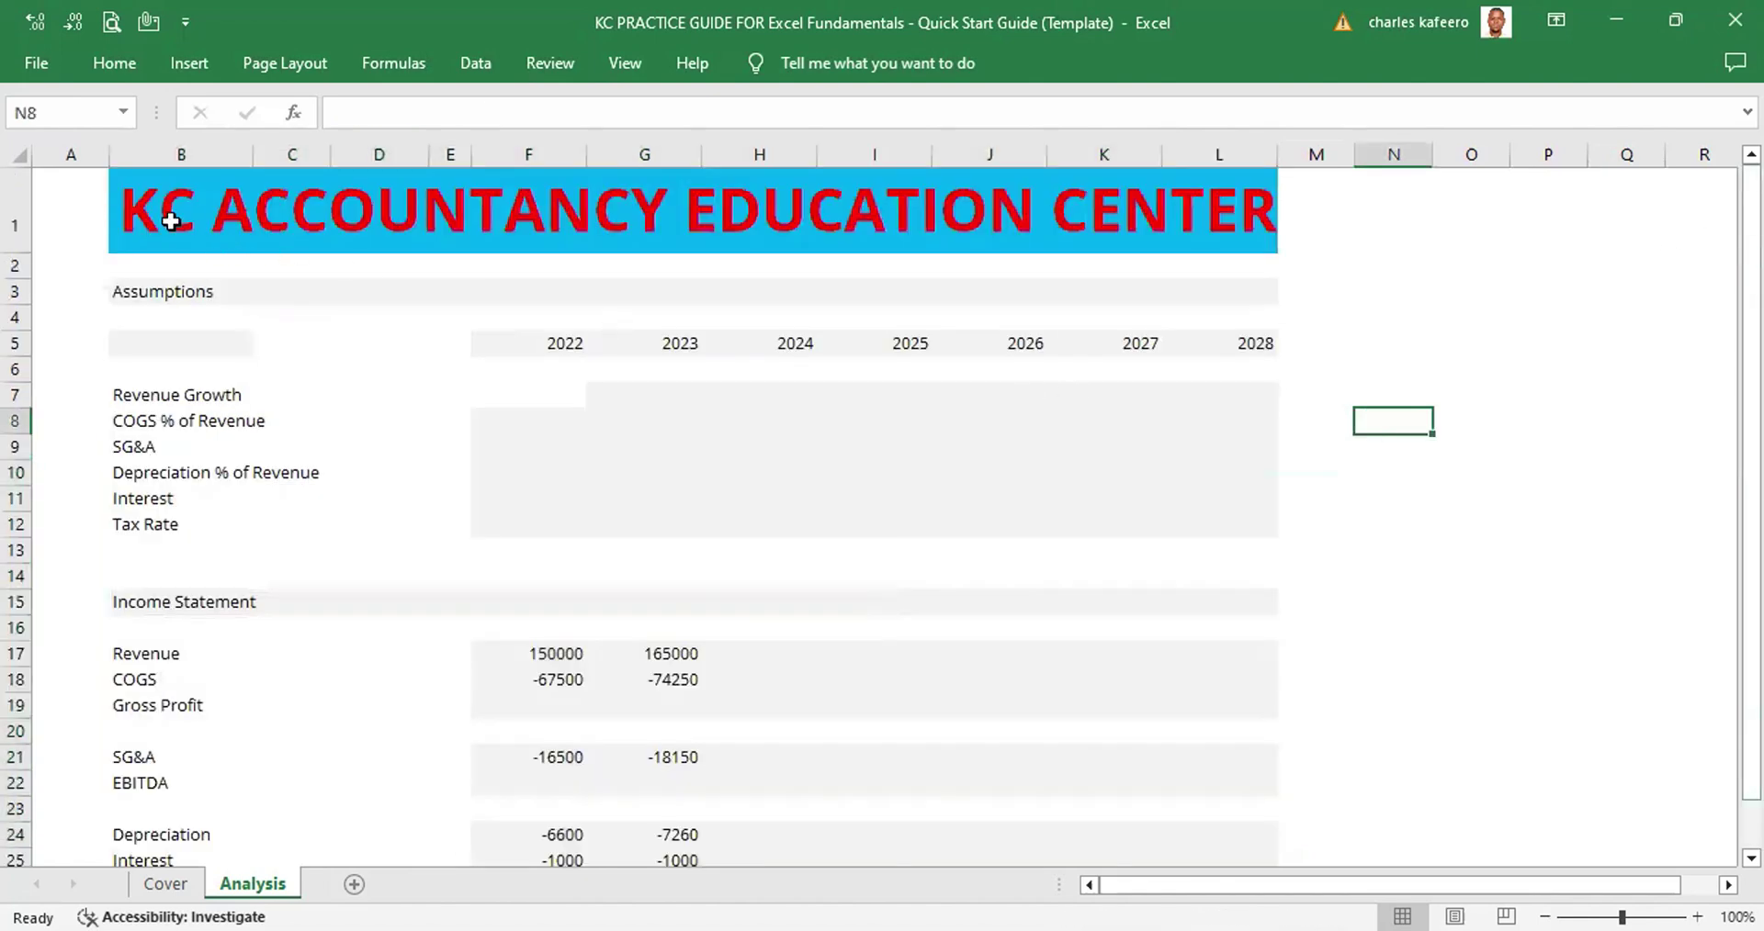
left_click(127, 185)
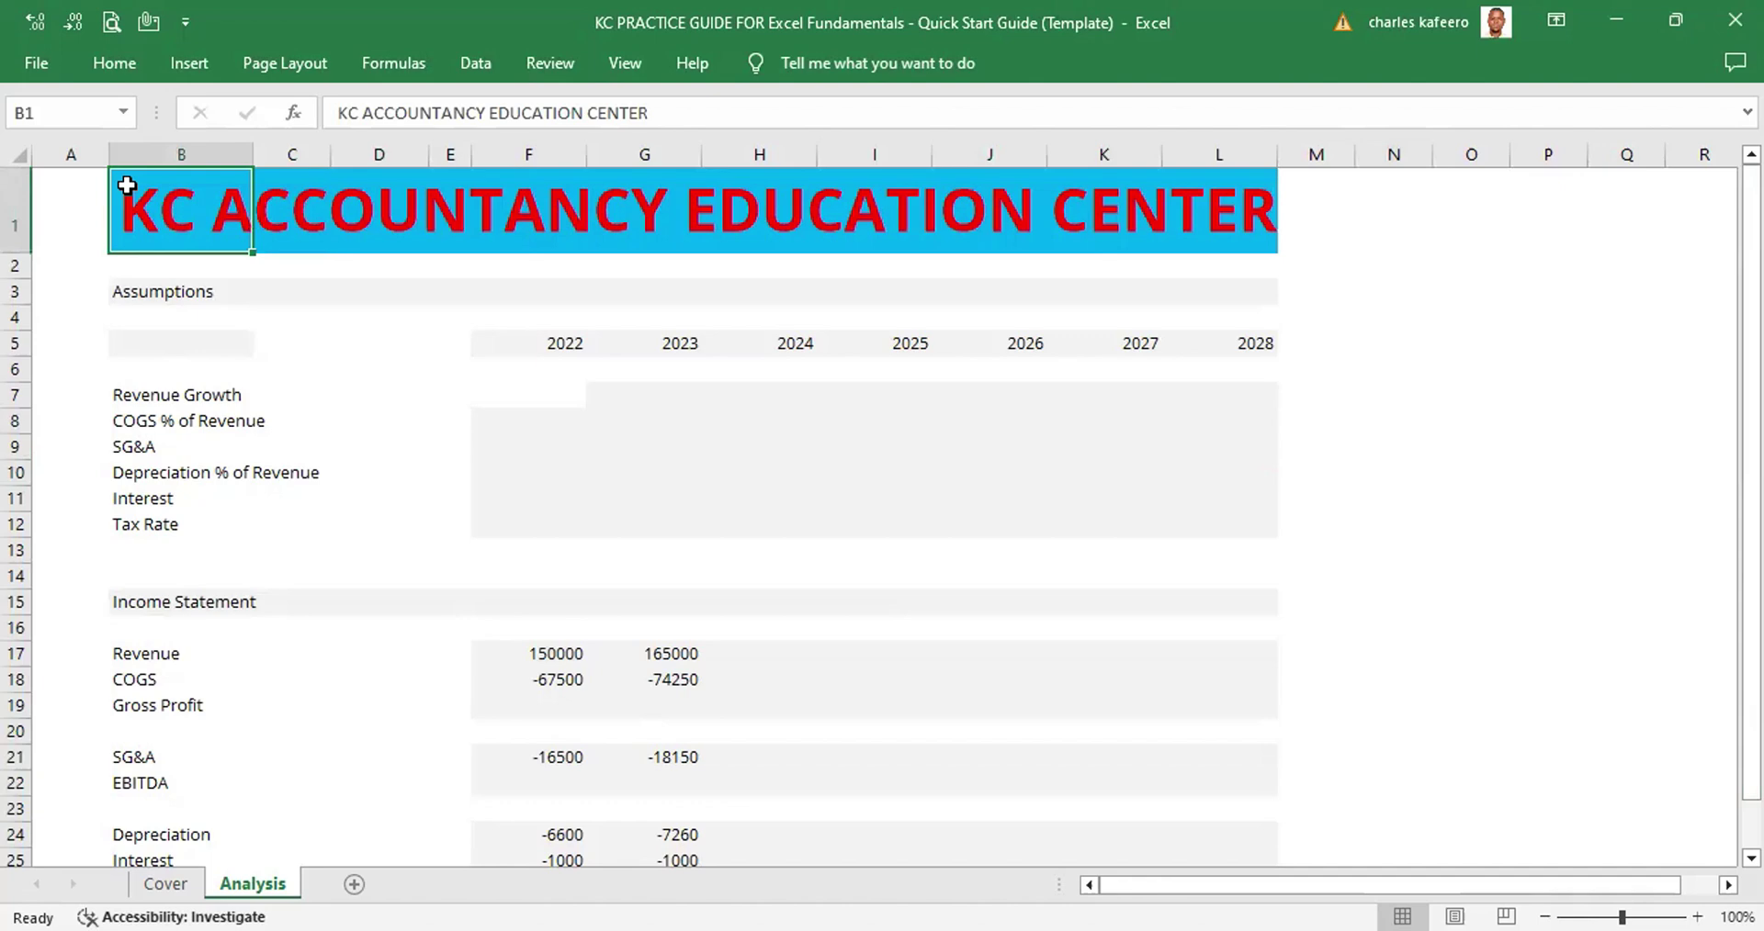
key("shift+Right")
key("shift+Right")
key("shift+Right")
key("shift+Right")
key("shift+Right")
key("shift+Right")
key("shift+Right")
key("shift+Right")
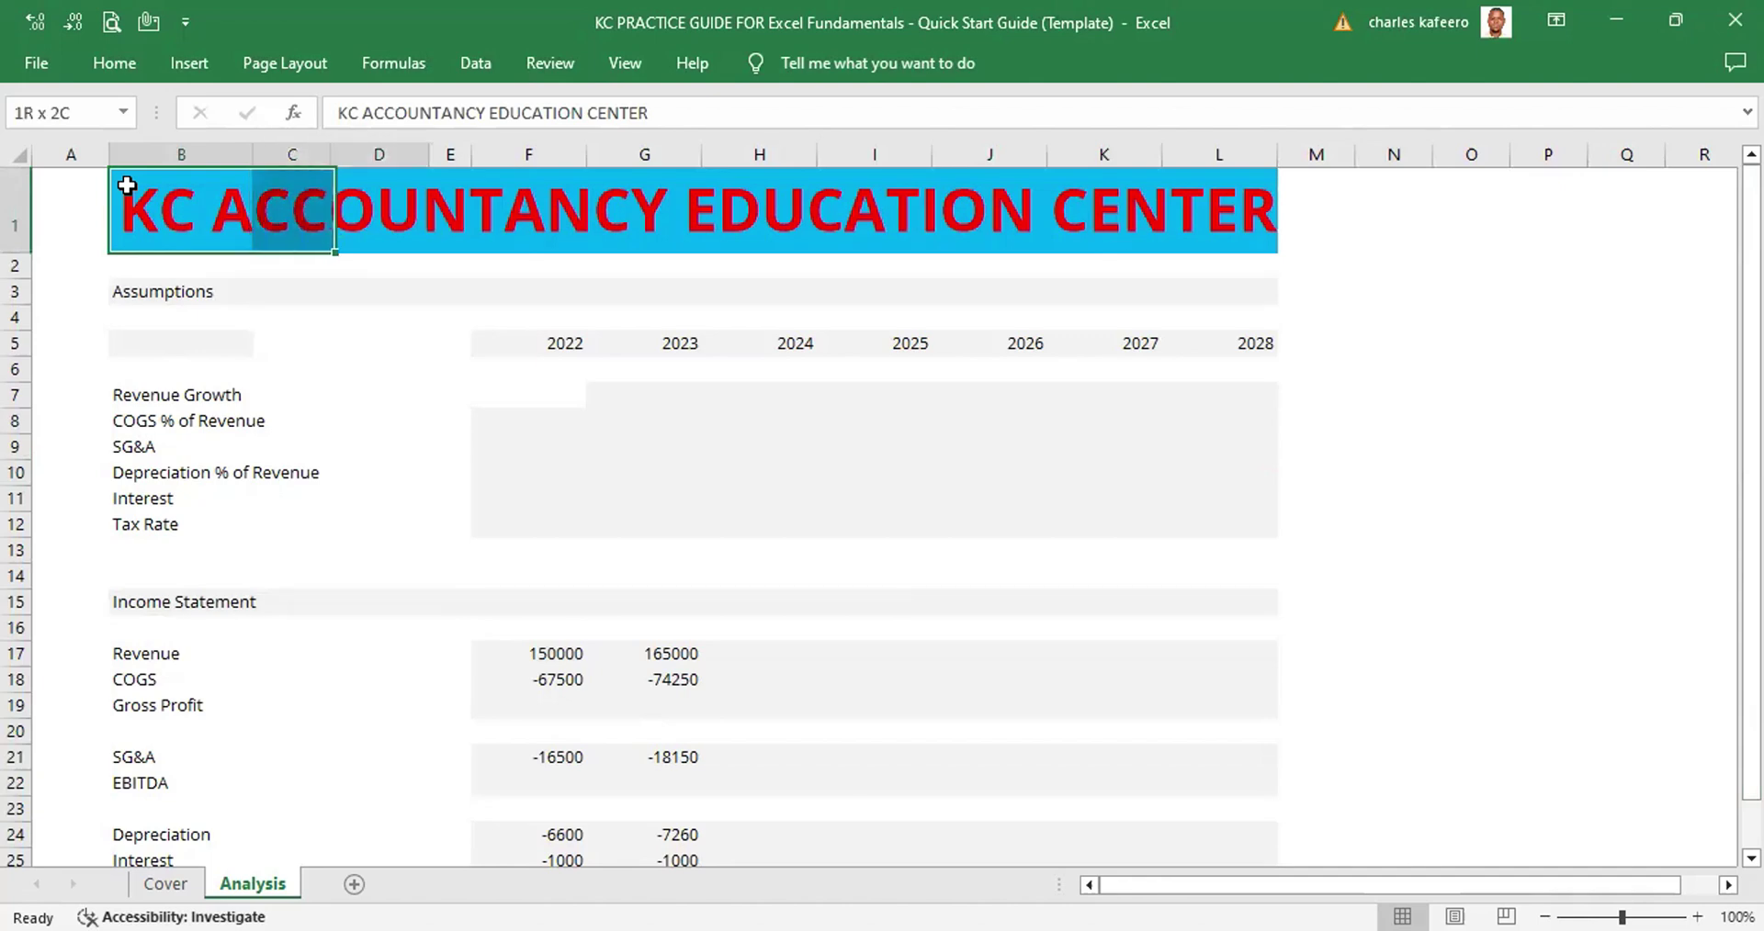
key("shift+Right")
key("shift+Right")
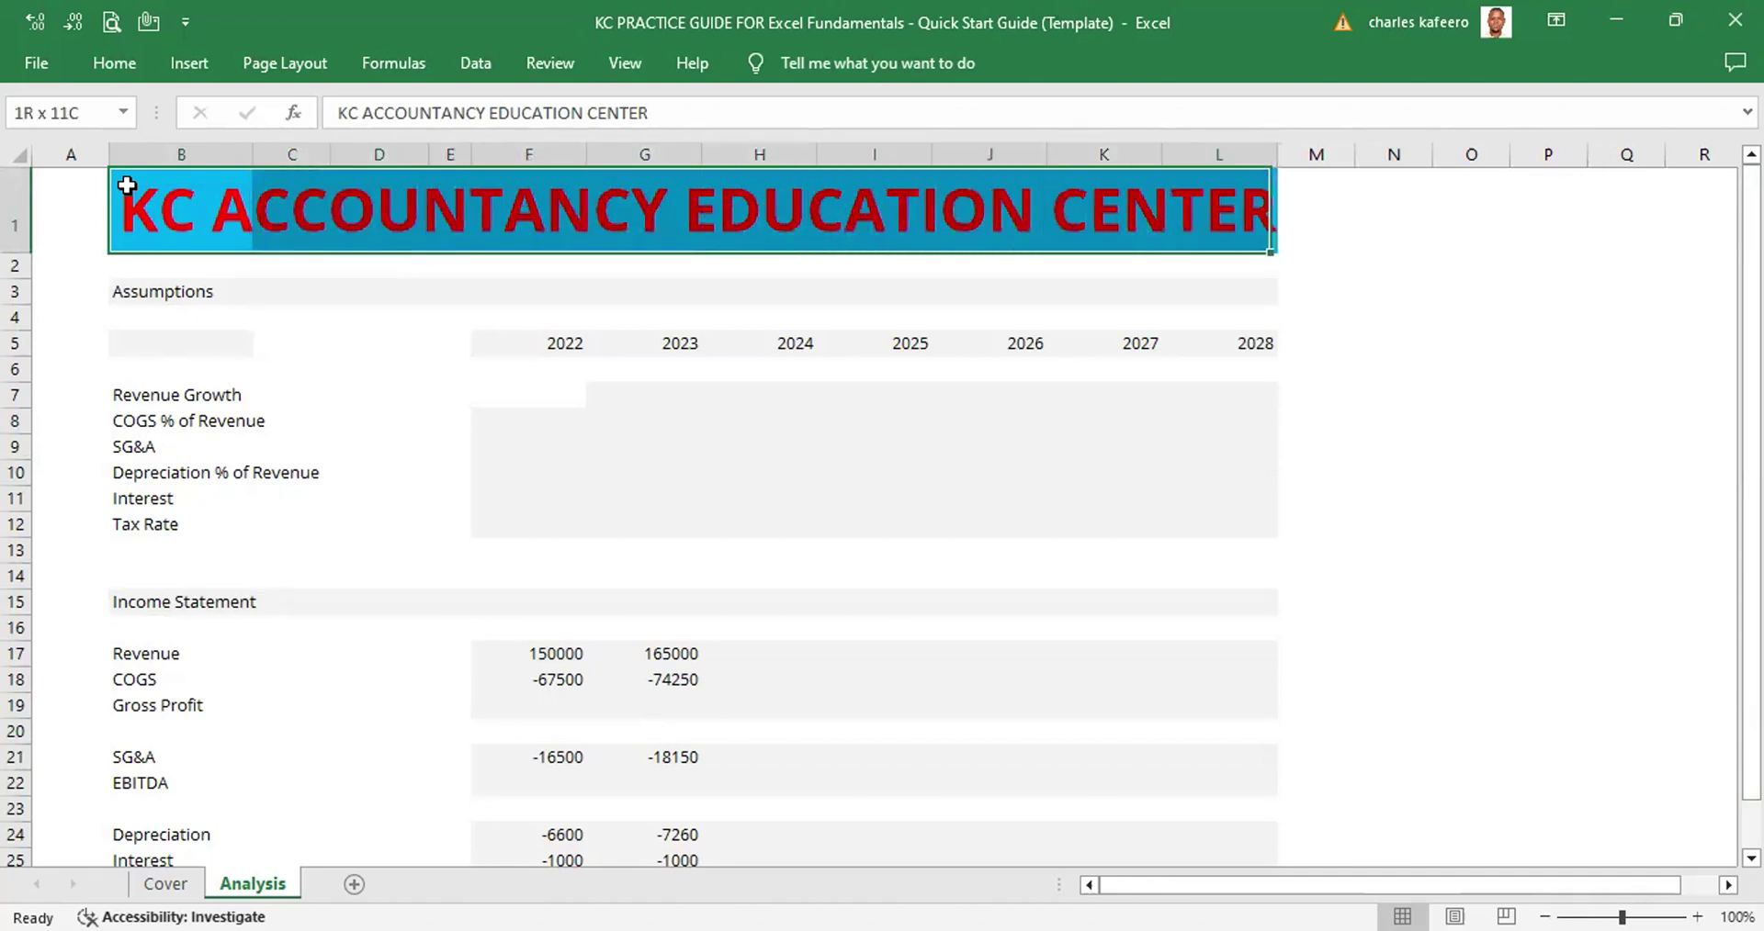
key("shift+Down")
key("shift+Down")
key("shift+Down")
key("shift+Down")
key("shift+Down")
key("shift+Down")
key("shift+Down")
key("shift+Down")
key("shift+Down")
key("shift+Down")
key("shift+Down")
key("shift+Down")
key("shift+Down")
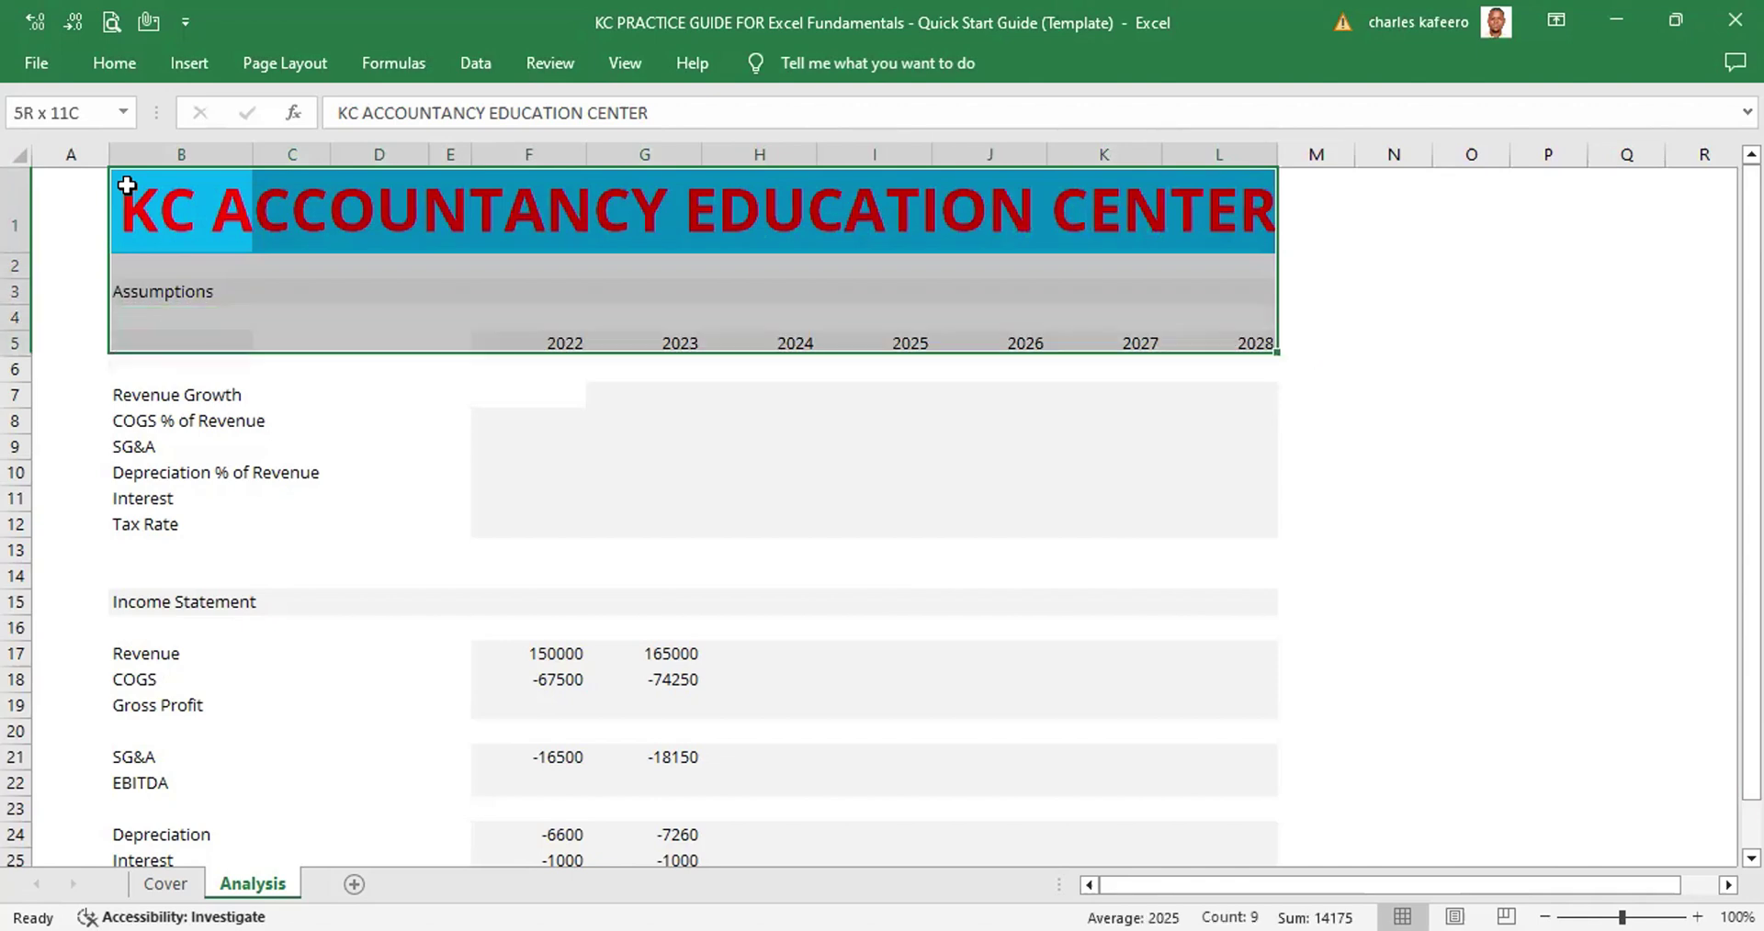
key("shift+Down")
key("shift+Down")
key("shift+Down")
key("shift+Down")
key("shift+Down")
key("shift+Down")
key("shift+Down")
key("shift+Down")
key("shift+Down")
key("shift+Down")
key("shift+Down")
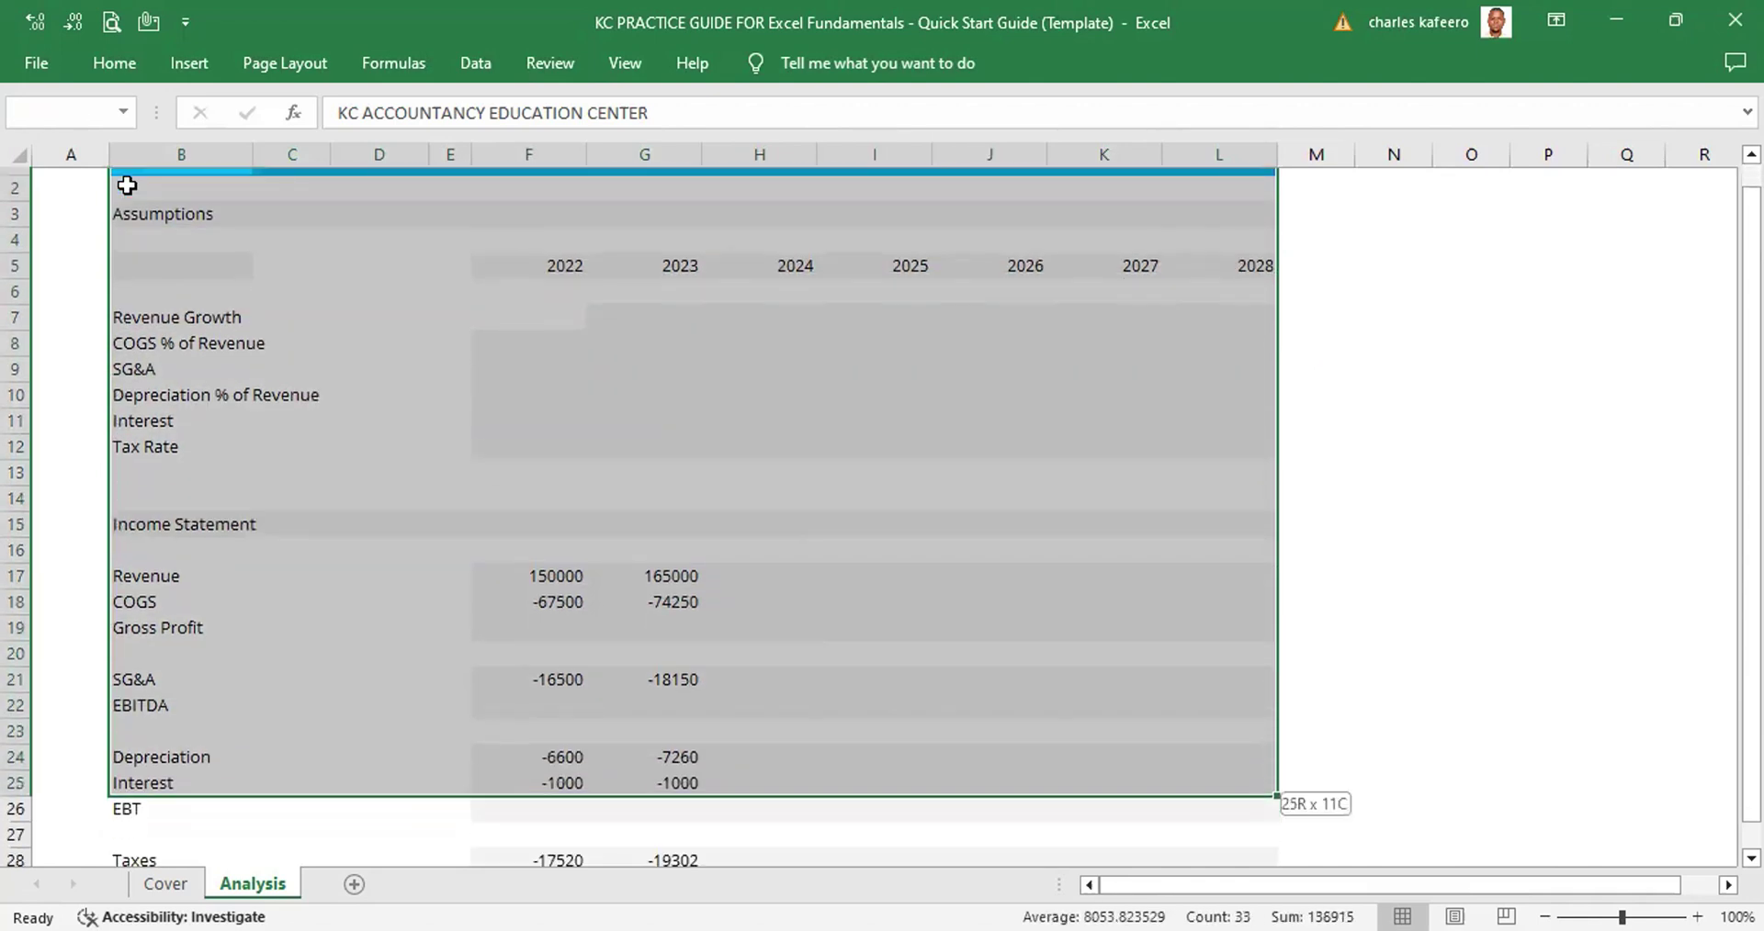
key("shift+Down")
key("shift+Down")
key("shift+Down")
key("shift+Down")
key("shift+Down")
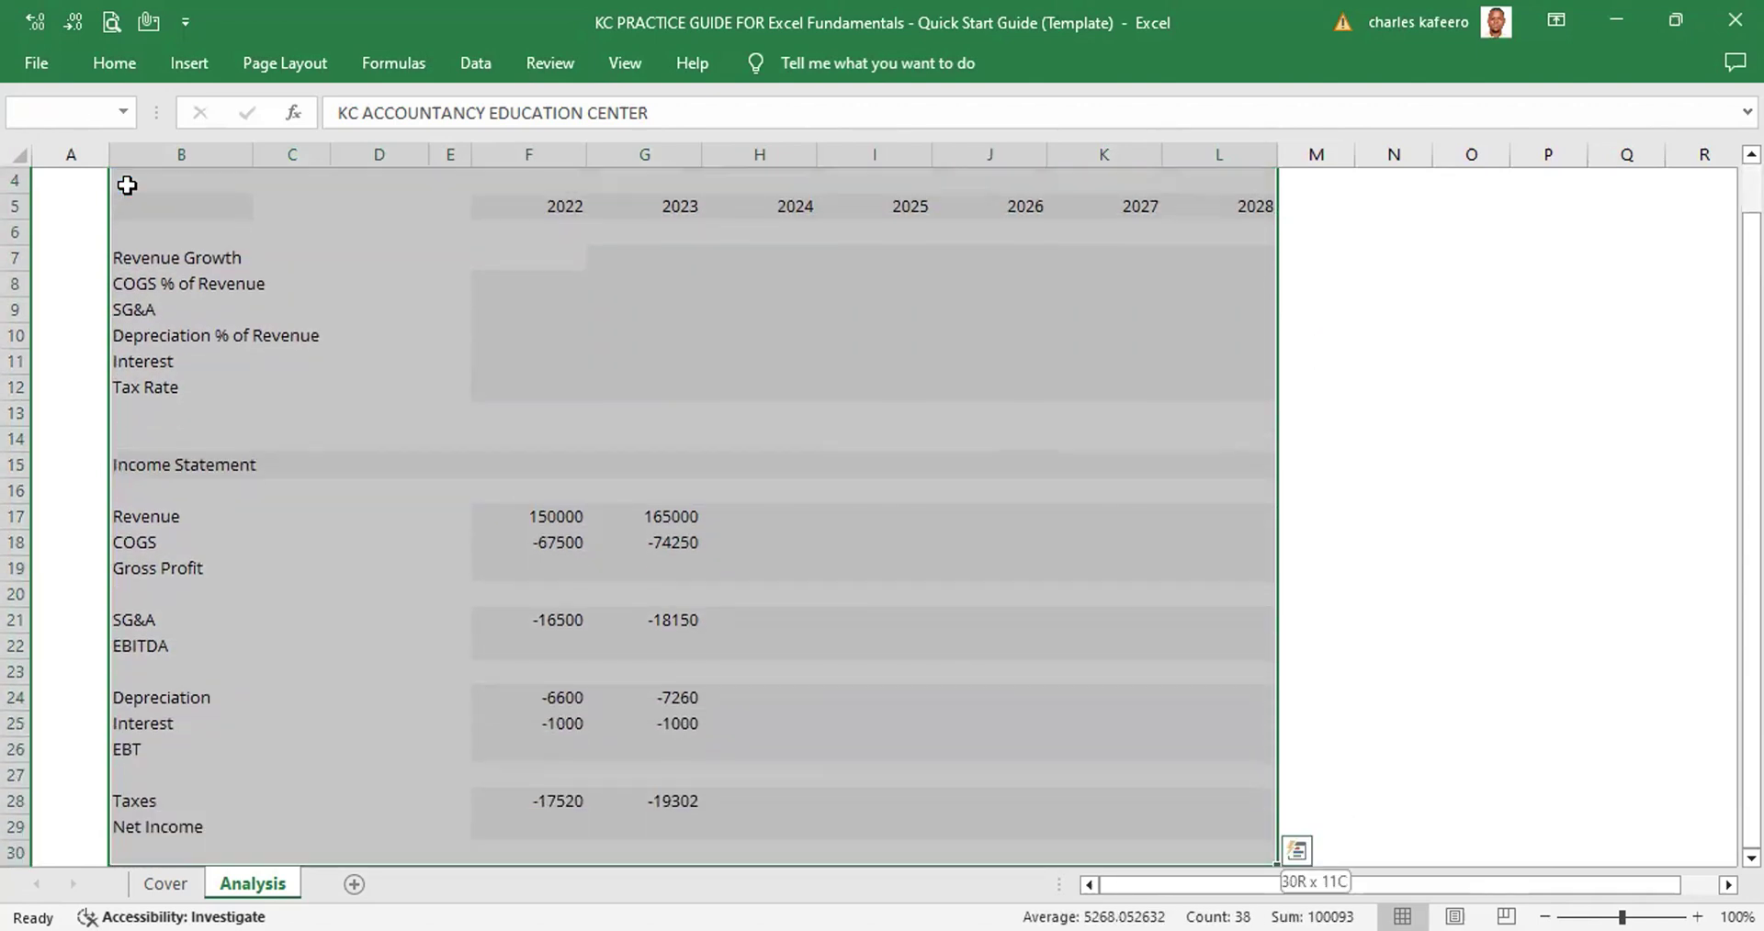
key("shift+Up")
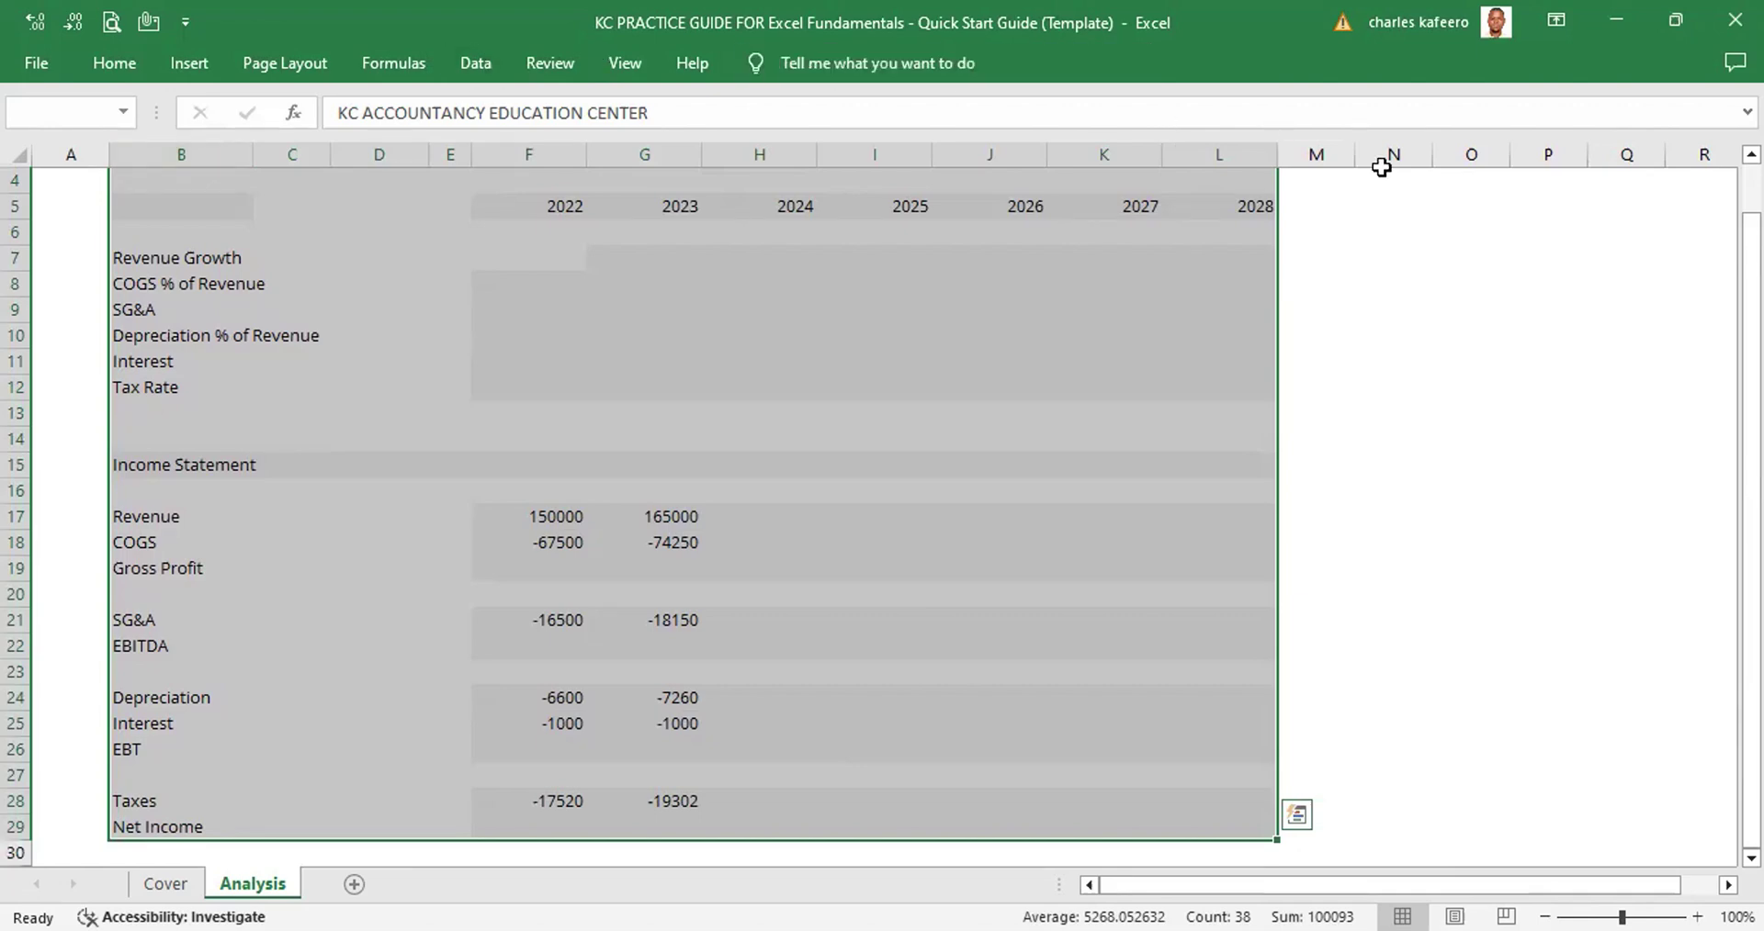
scroll(1751, 154, "up", 1)
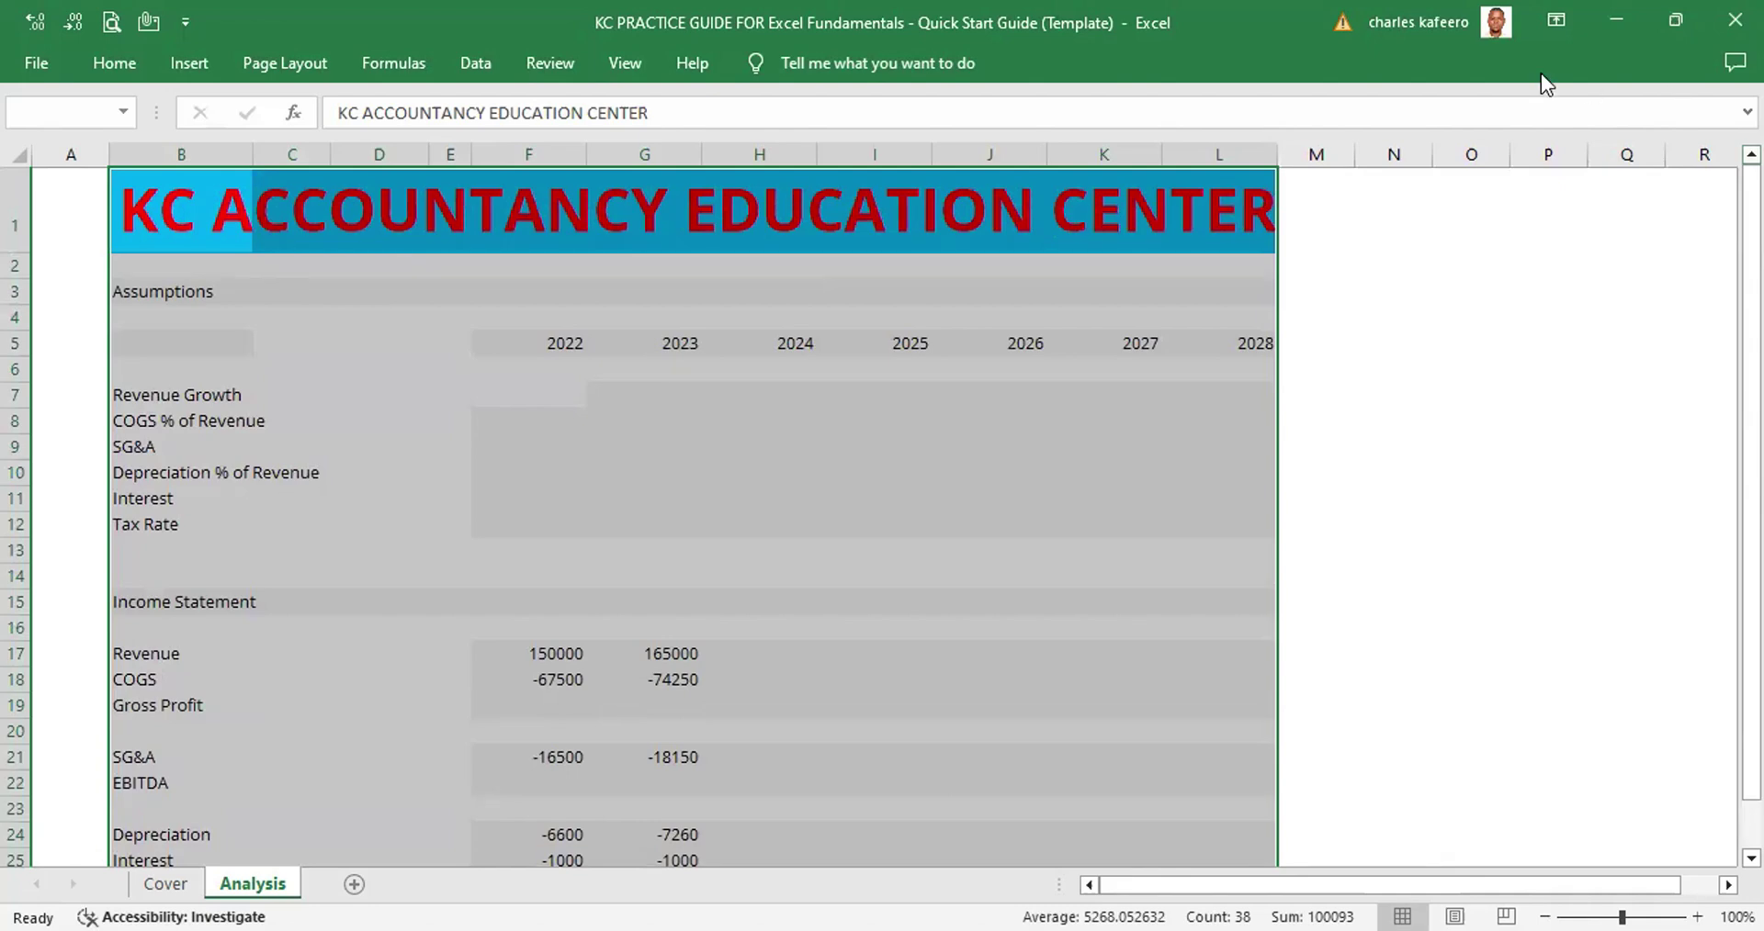
Select columns A and B from the title row through the Net Income row
left_click(238, 188)
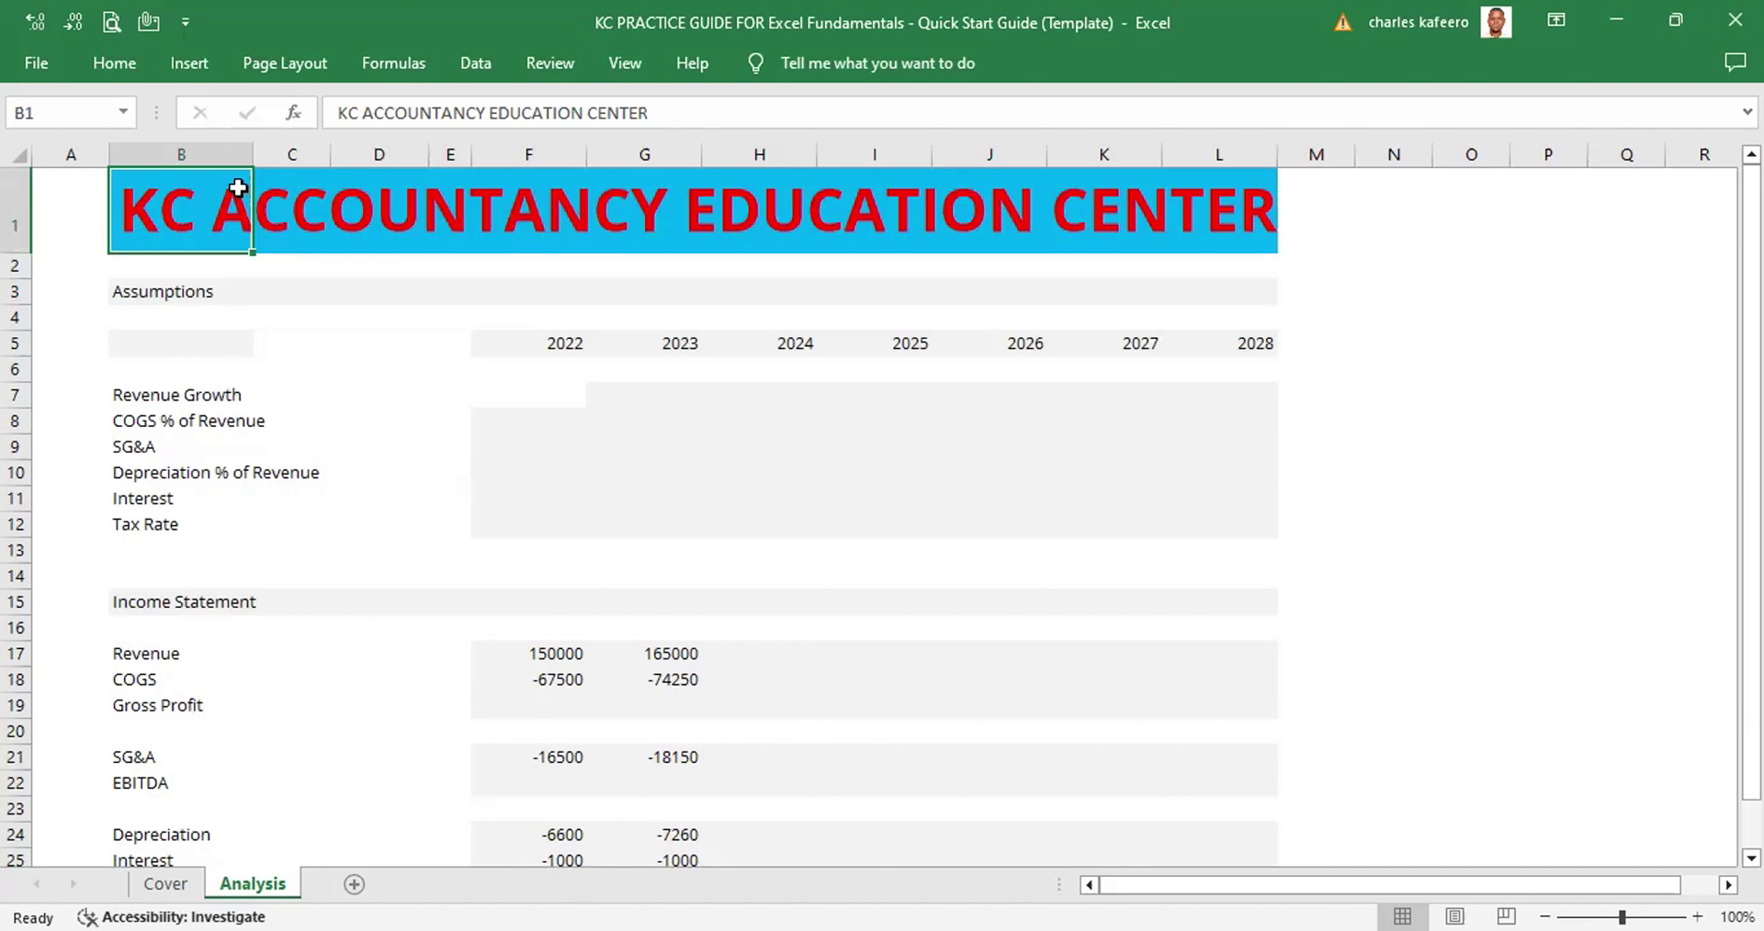
key("ctrl+shift+Right")
key("ctrl+shift+Left")
key("ctrl+shift+Left")
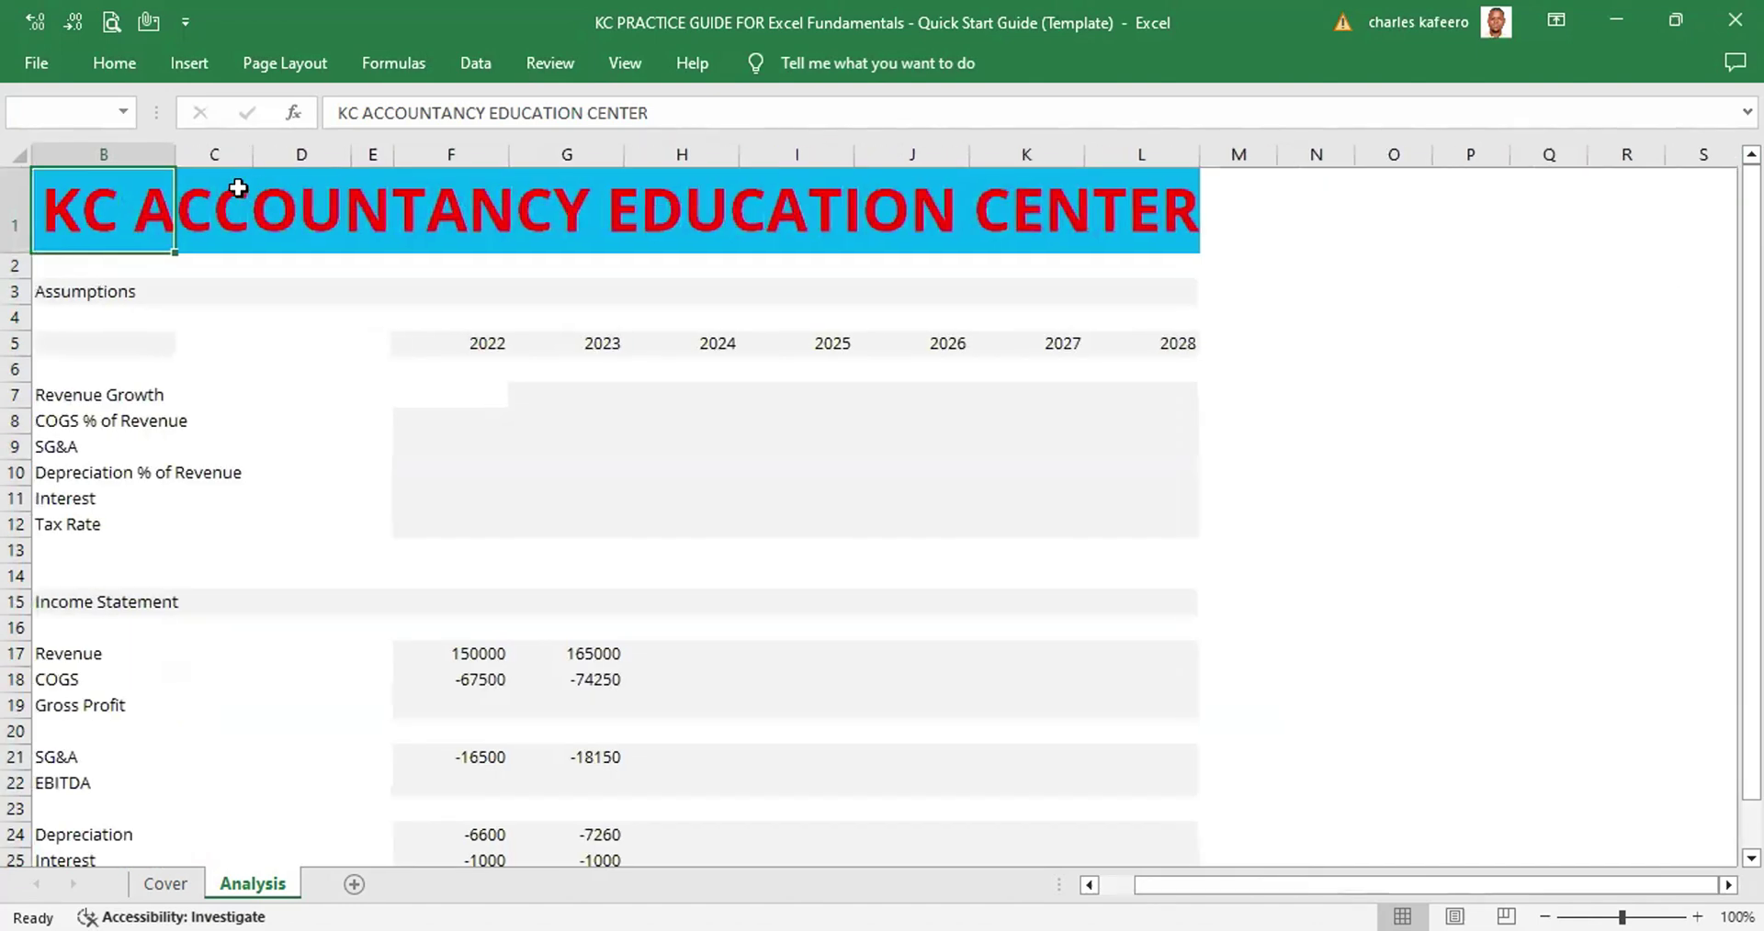
key("shift+Down")
key("shift+Down")
key("shift+Down")
key("shift+Down")
key("shift+Down")
key("shift+Down")
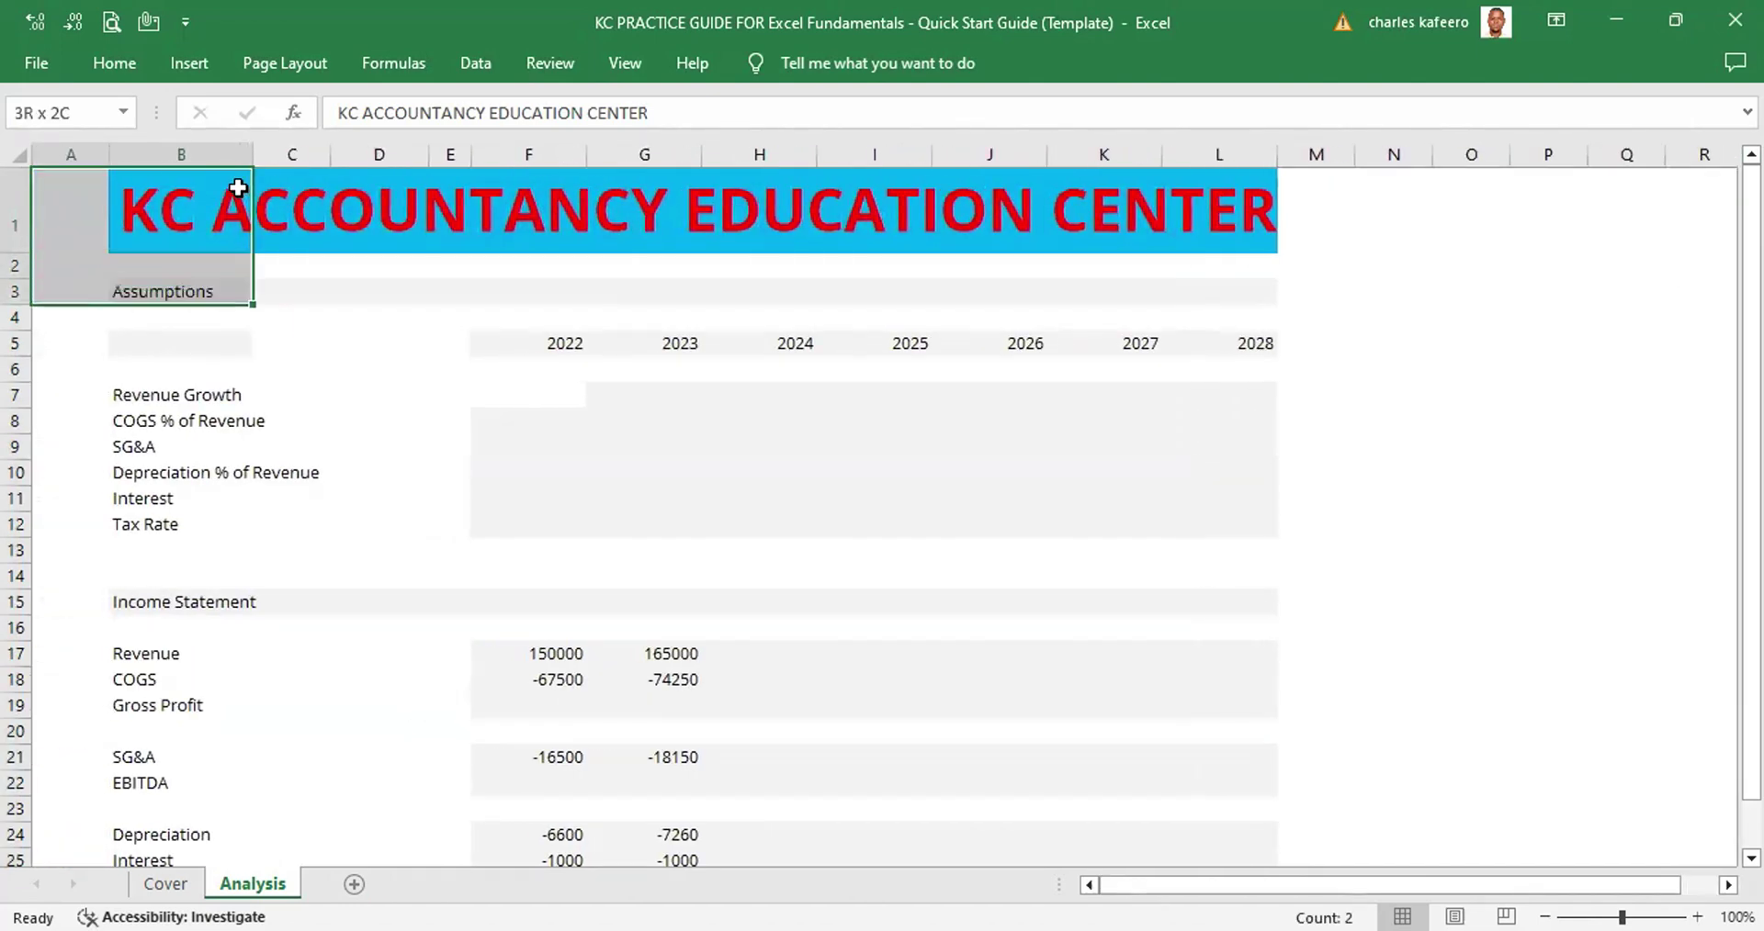
key("shift+Down")
key("shift+Down")
key("shift+Down")
key("shift+Down")
key("shift+Down")
key("shift+Down")
key("shift+Down")
key("shift+Down")
key("shift+Down")
key("shift+Down")
key("shift+Down")
key("shift+Down")
key("shift+Down")
key("shift+Down")
key("shift+Down")
key("shift+Down")
key("shift+Down")
key("shift+Down")
key("shift+Down")
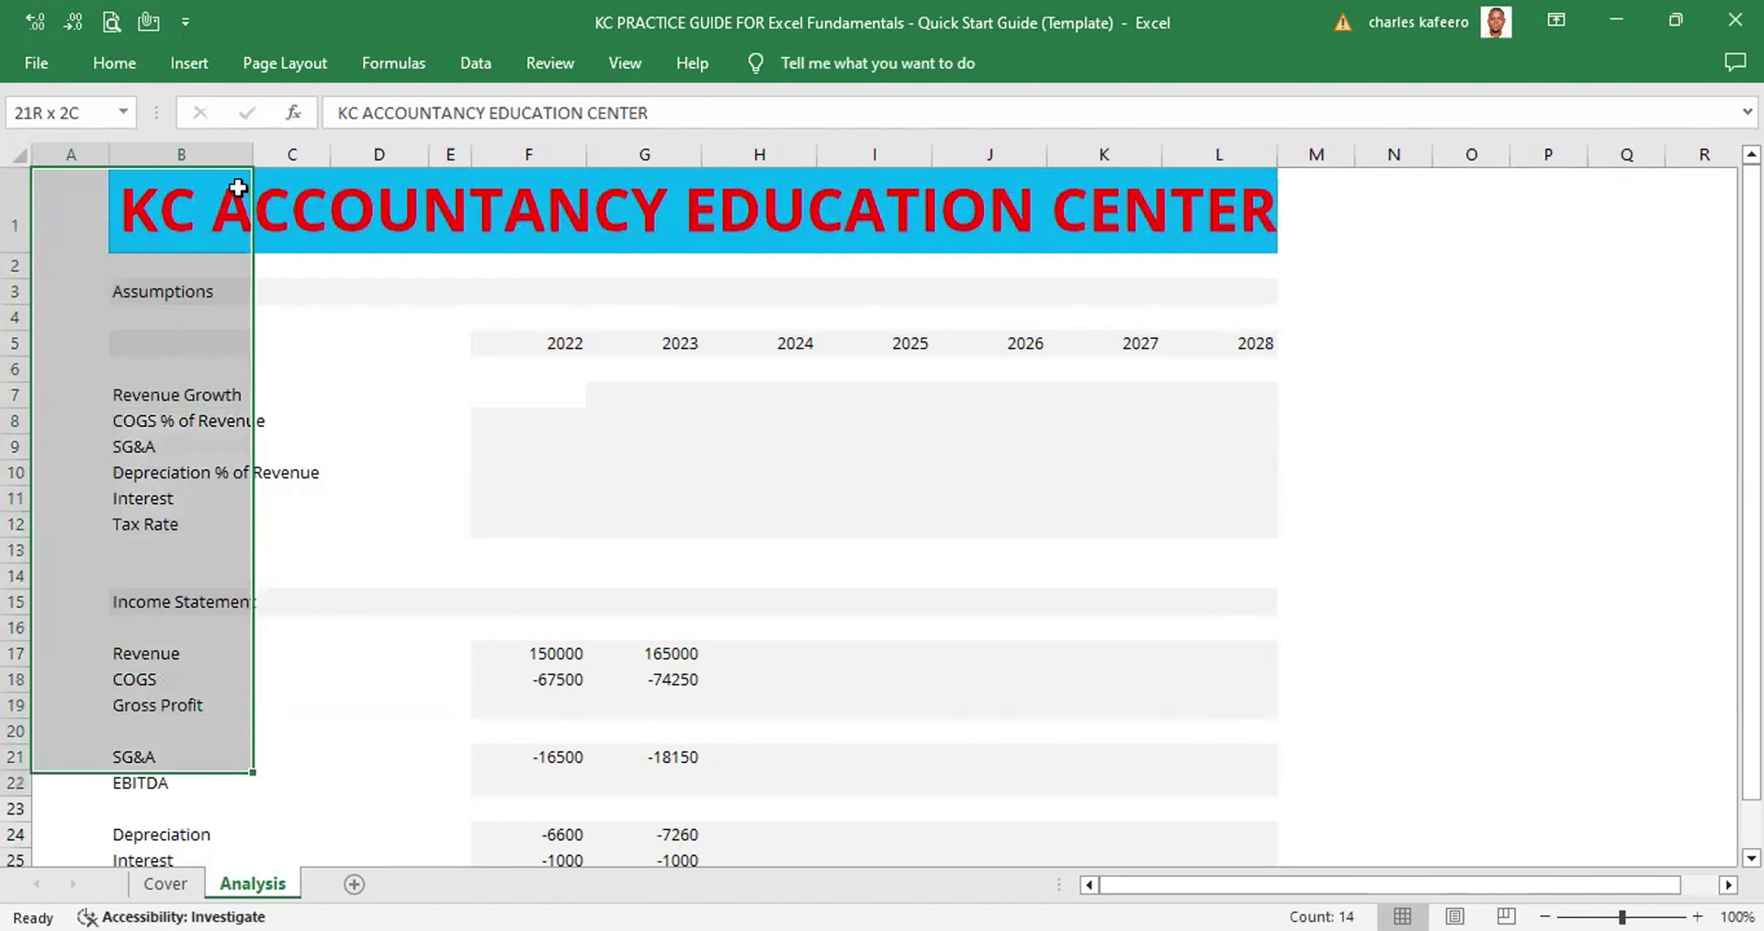
key("shift+Down")
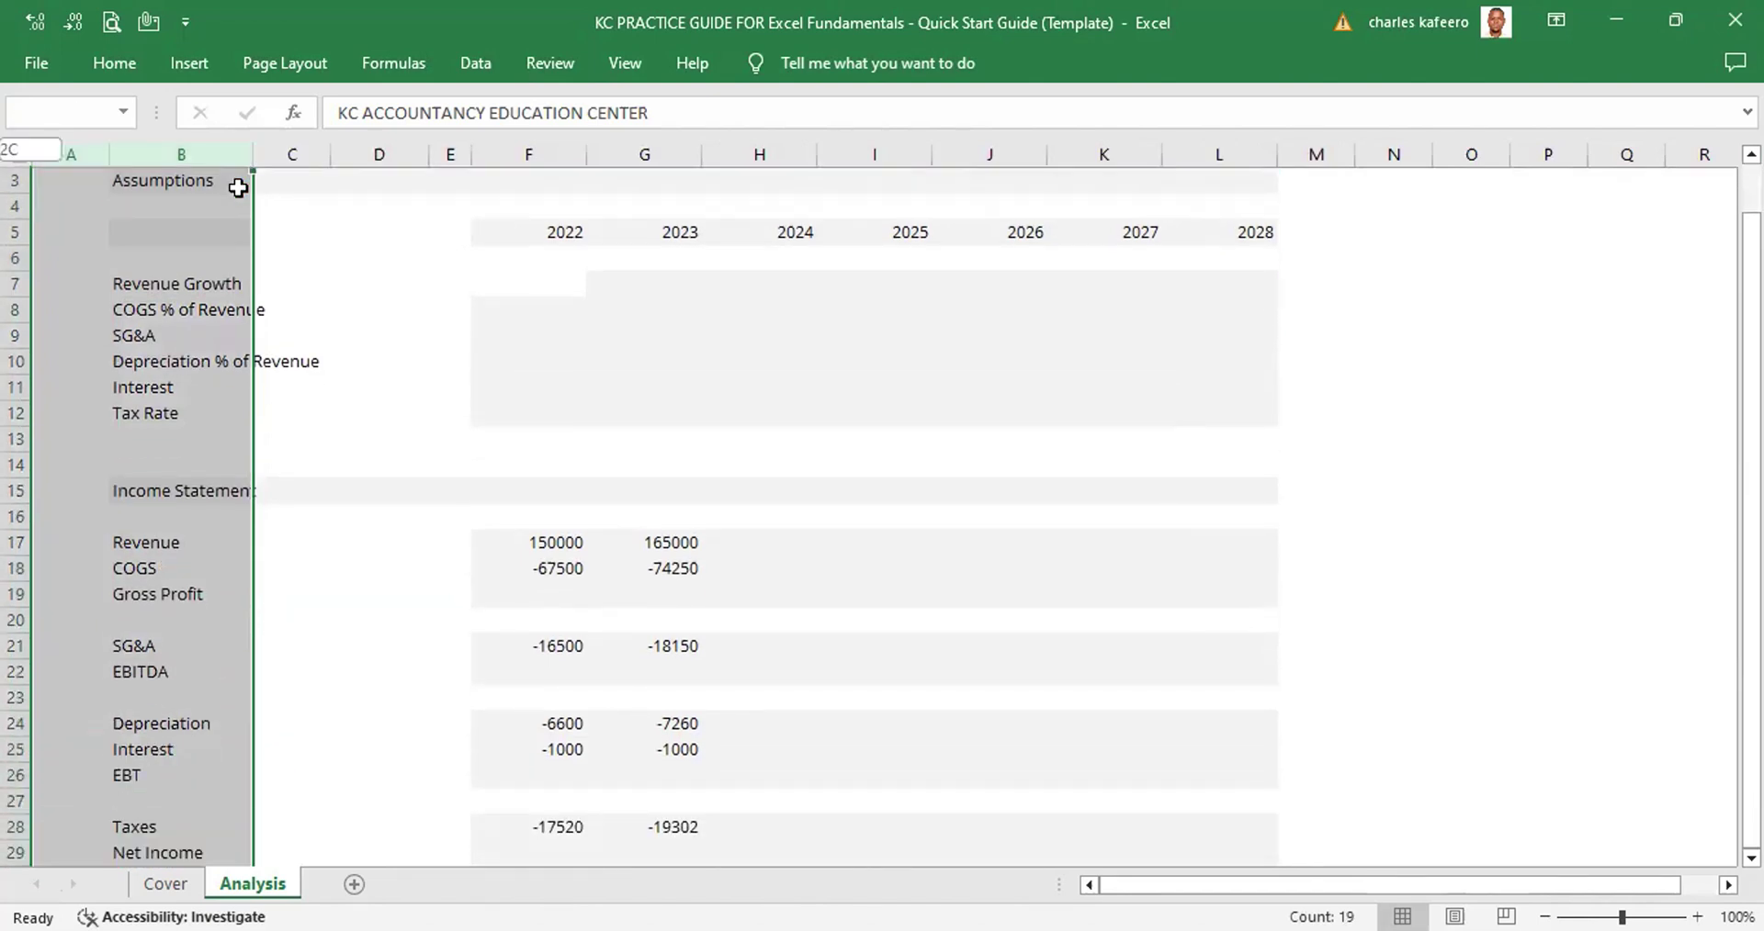
Extend the selection to the sheet's last column, and shrink it back to A1:B17 before releasing it
key("ctrl+shift+Right")
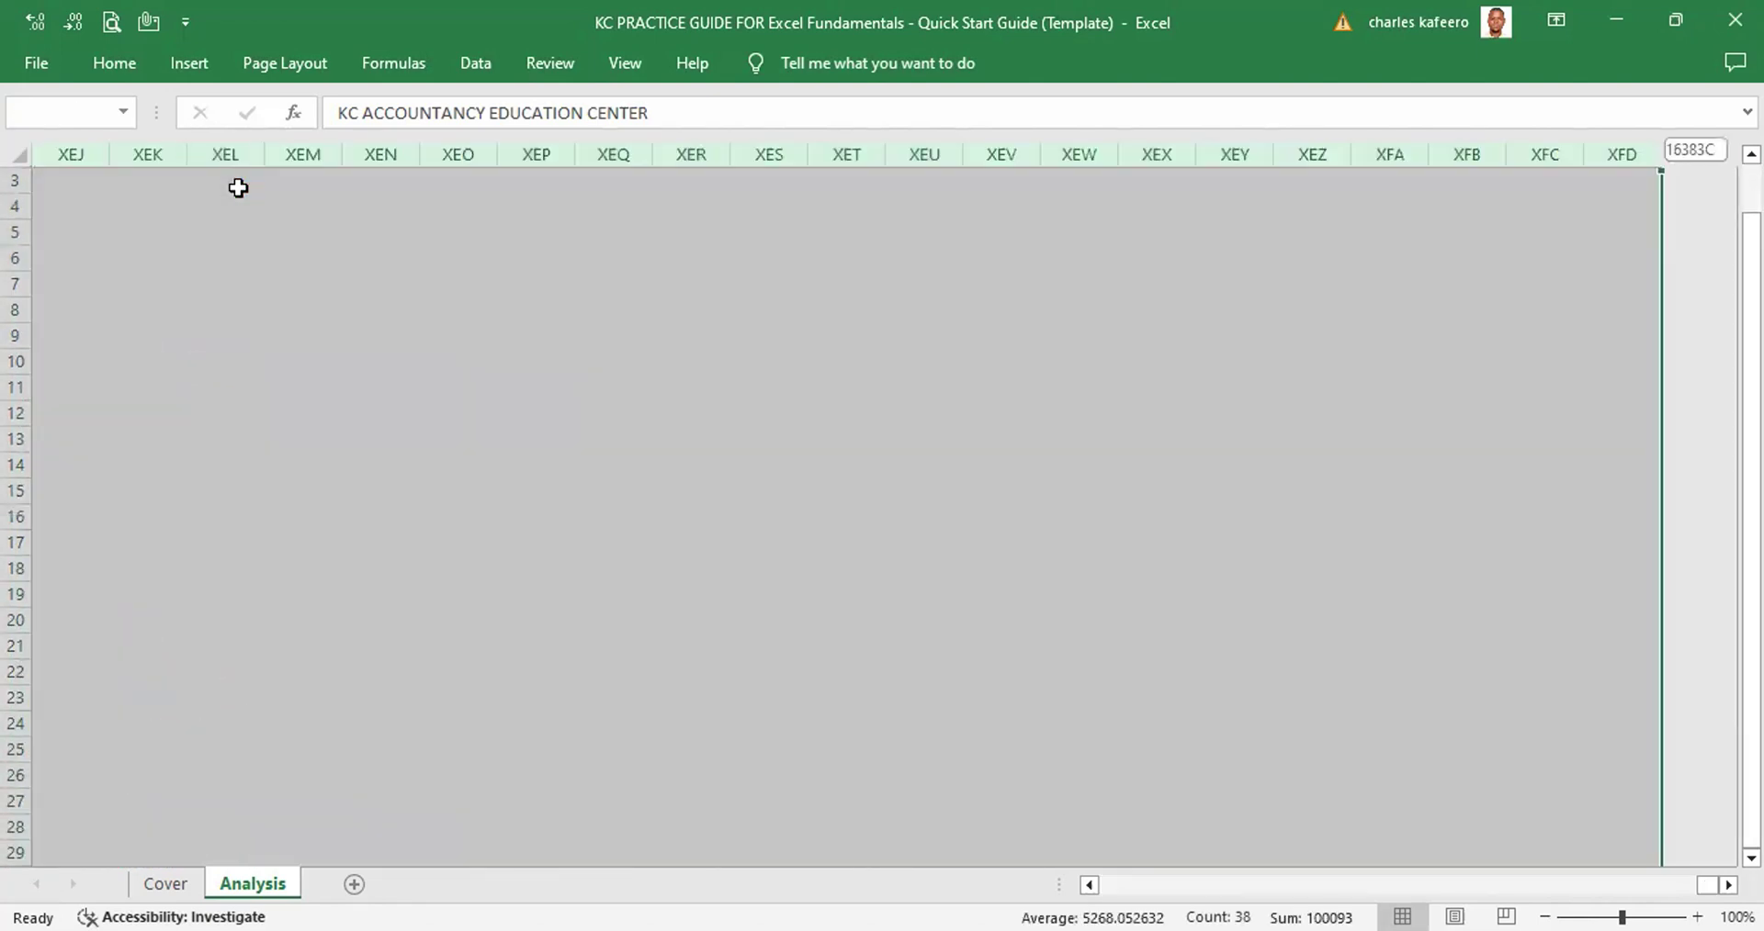
key("ctrl+shift+Left")
key("shift+Up")
key("shift+Up")
key("shift+Up")
key("shift+Up")
key("shift+Up")
key("shift+Up")
key("shift+Up")
key("shift+Up")
key("shift+Up")
key("shift+Up")
key("shift+Up")
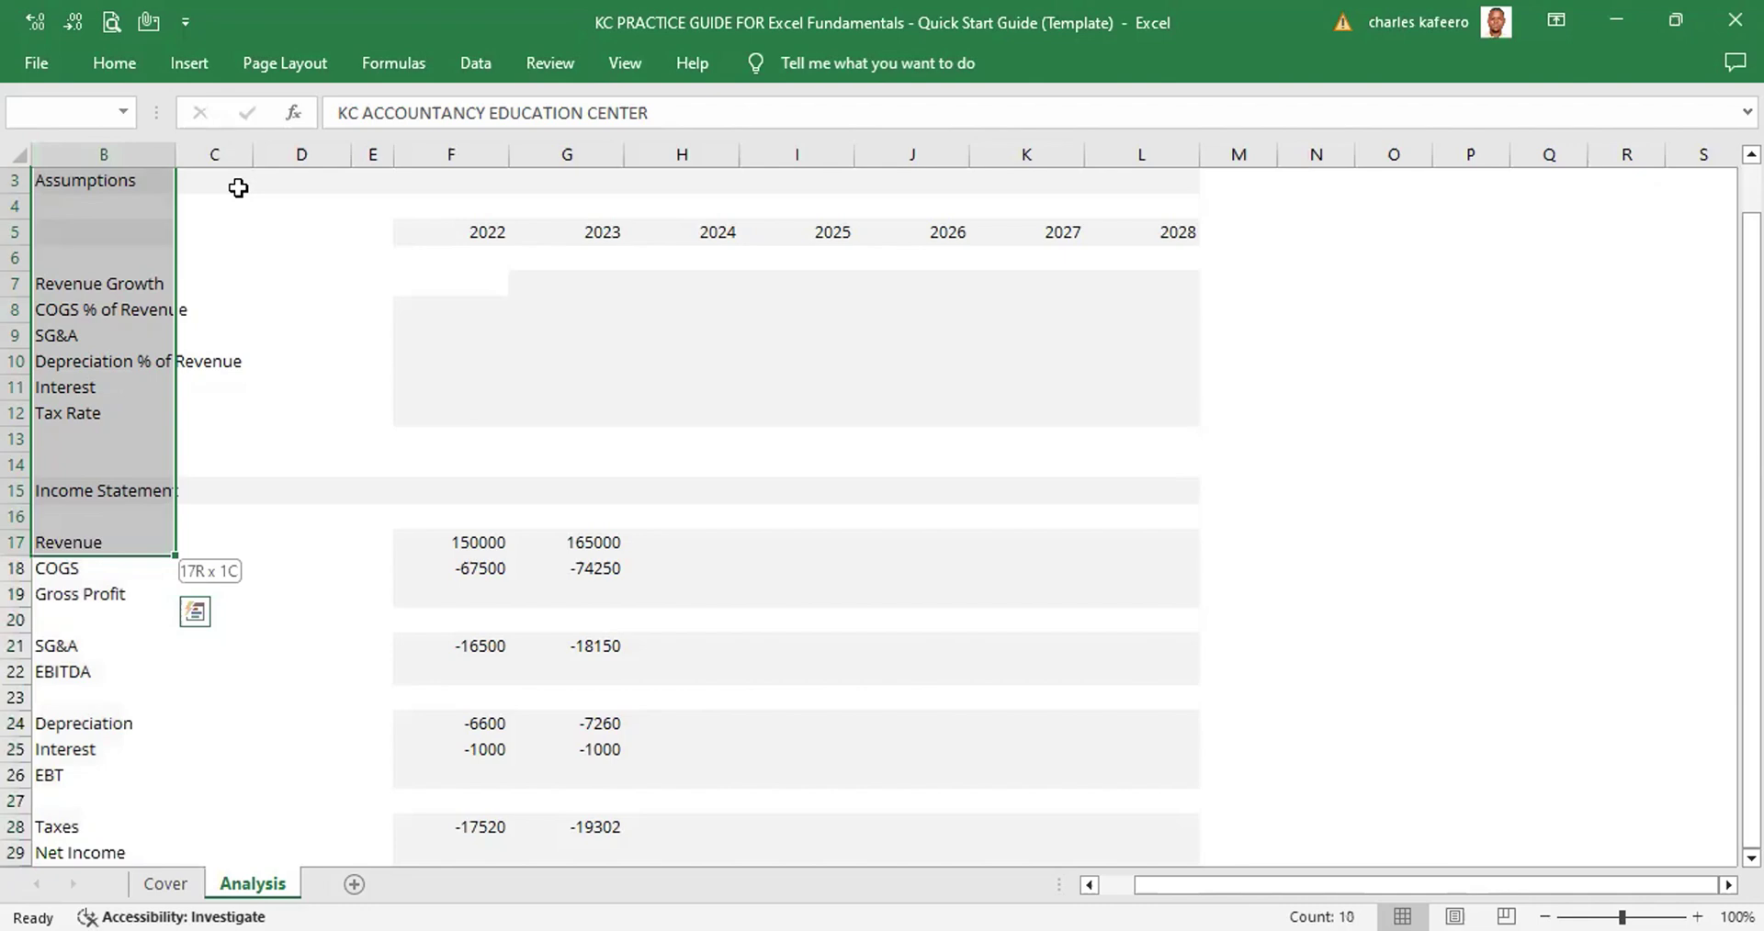
key("ctrl+shift+Right")
key("ctrl+shift+Left")
key("ctrl+shift+Left")
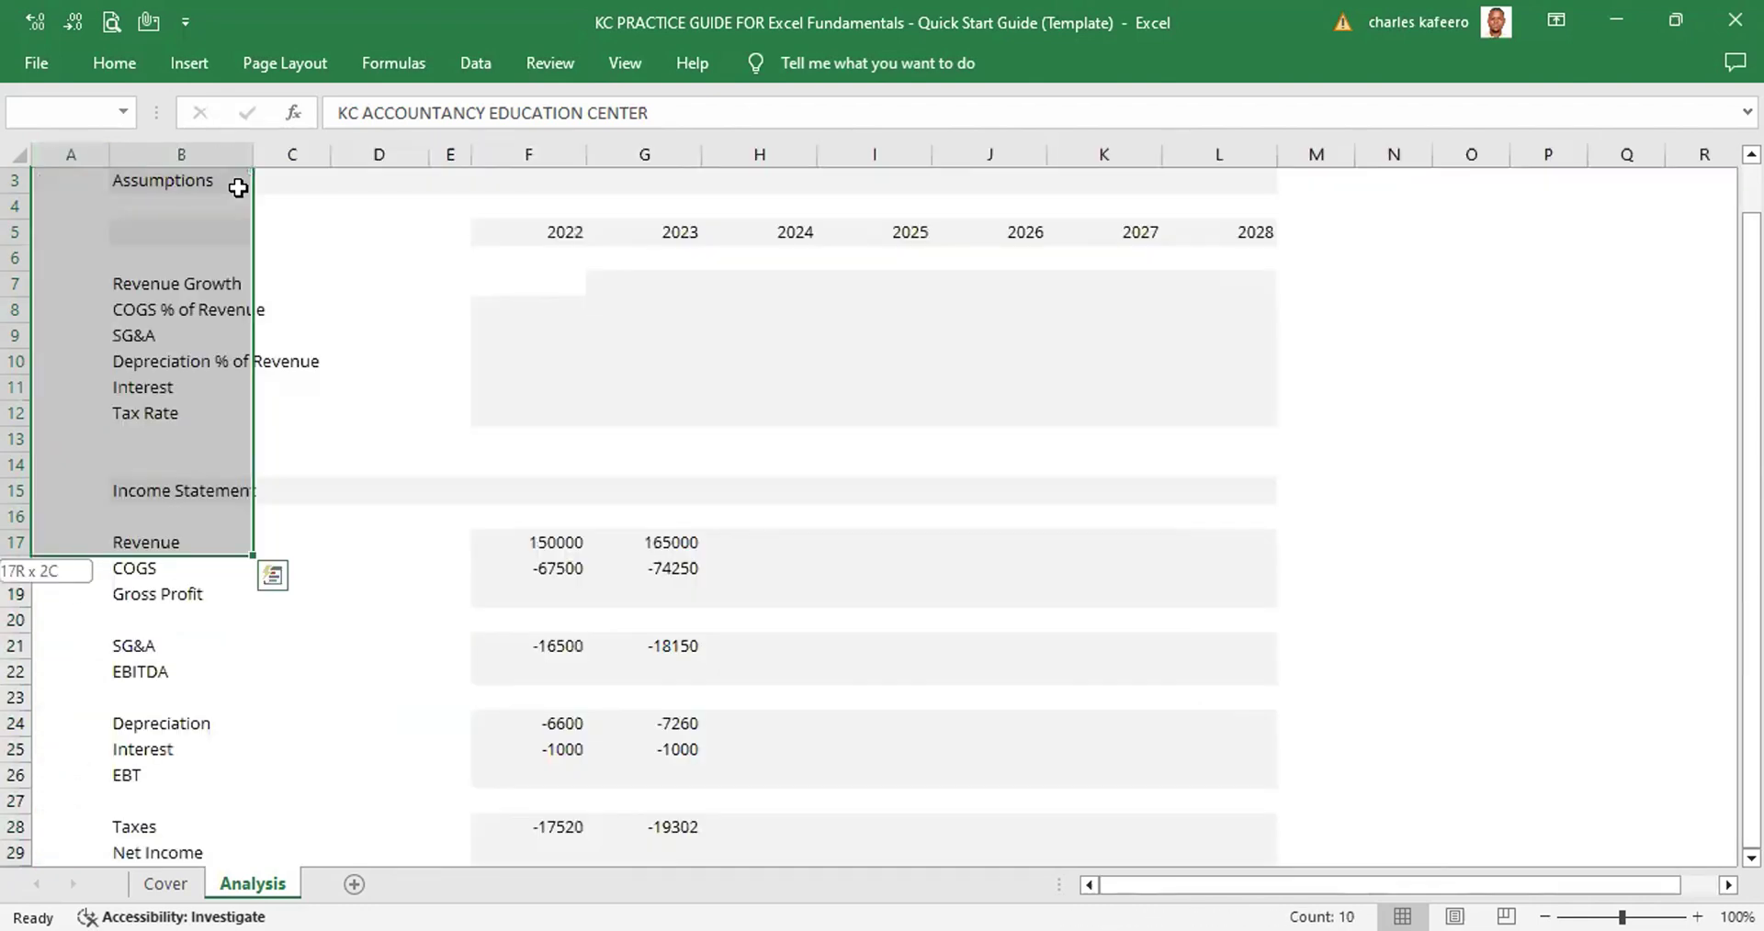
left_click(753, 299)
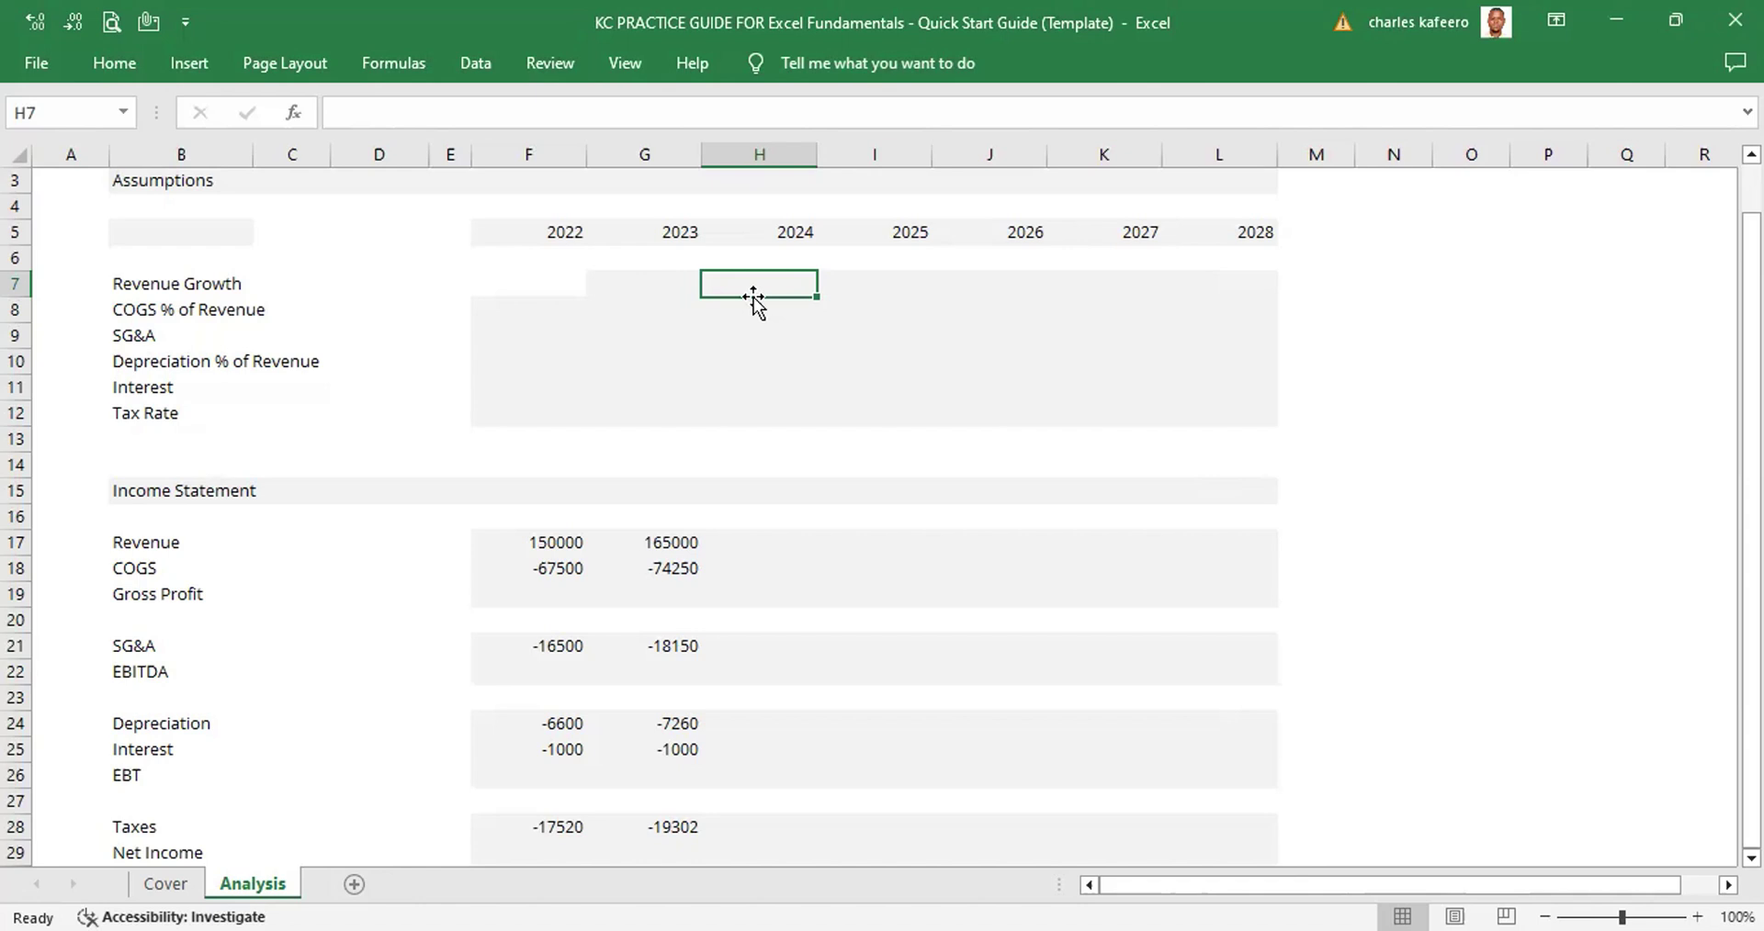
Select the year headings in row 5 from 2022 in F5 past 2028 to column Q
left_click(551, 227)
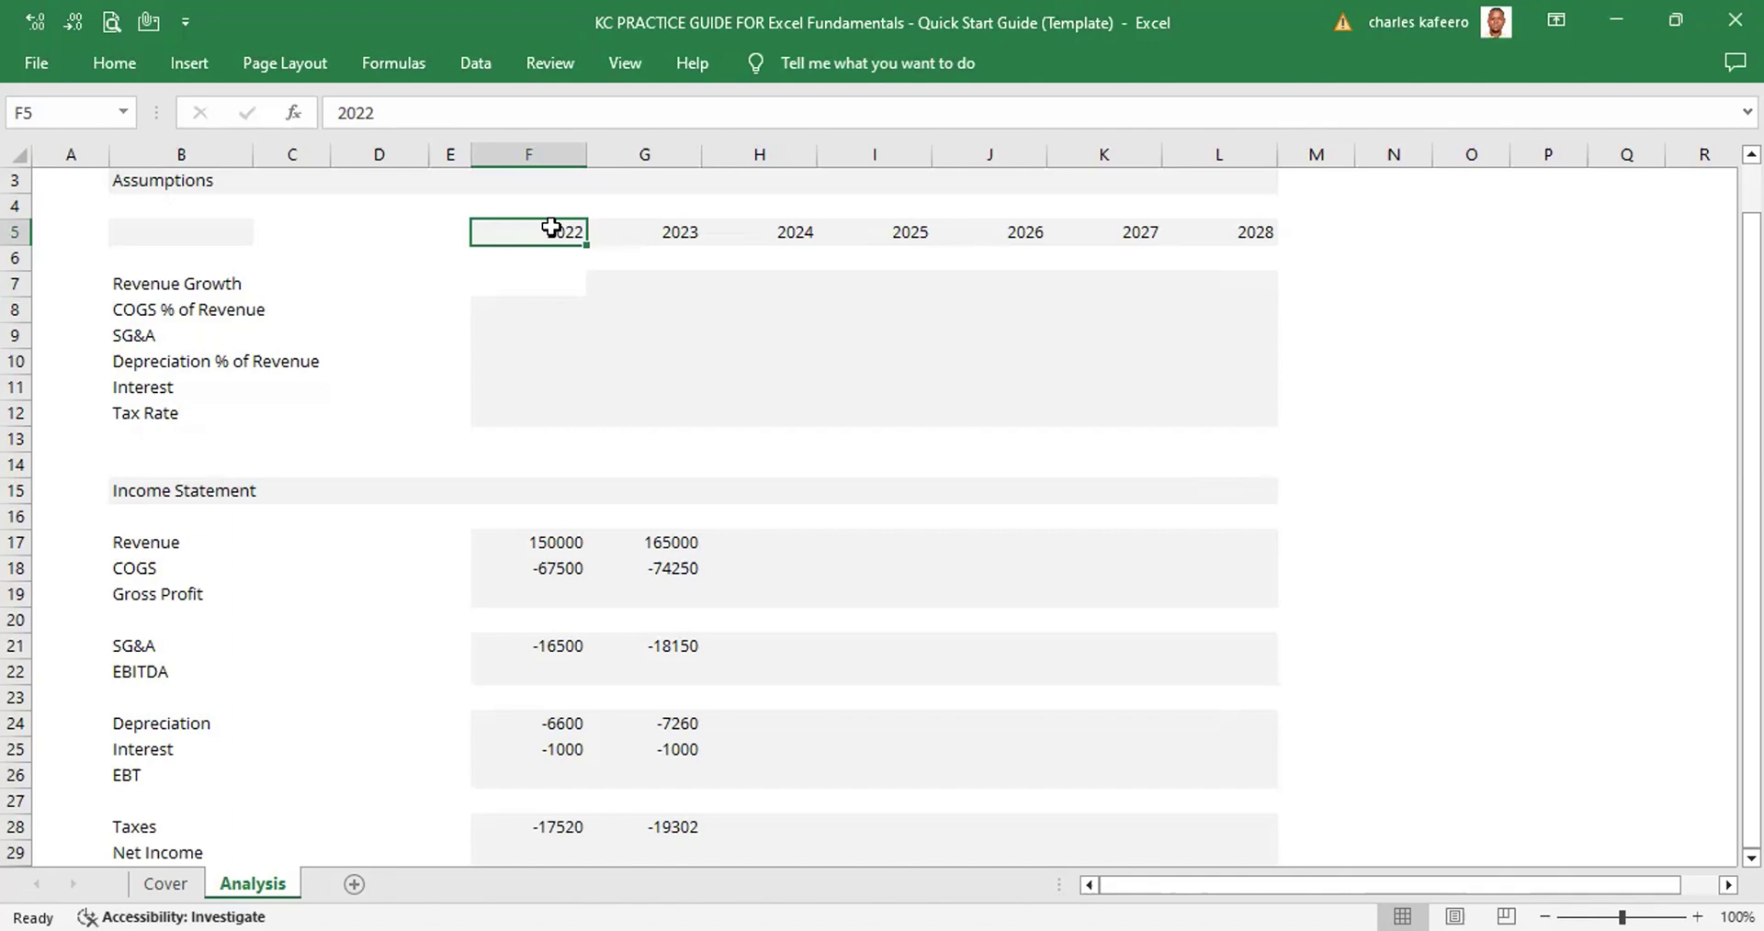
key("shift+Right")
key("shift+Right")
key("shift+Right")
key("shift+Right")
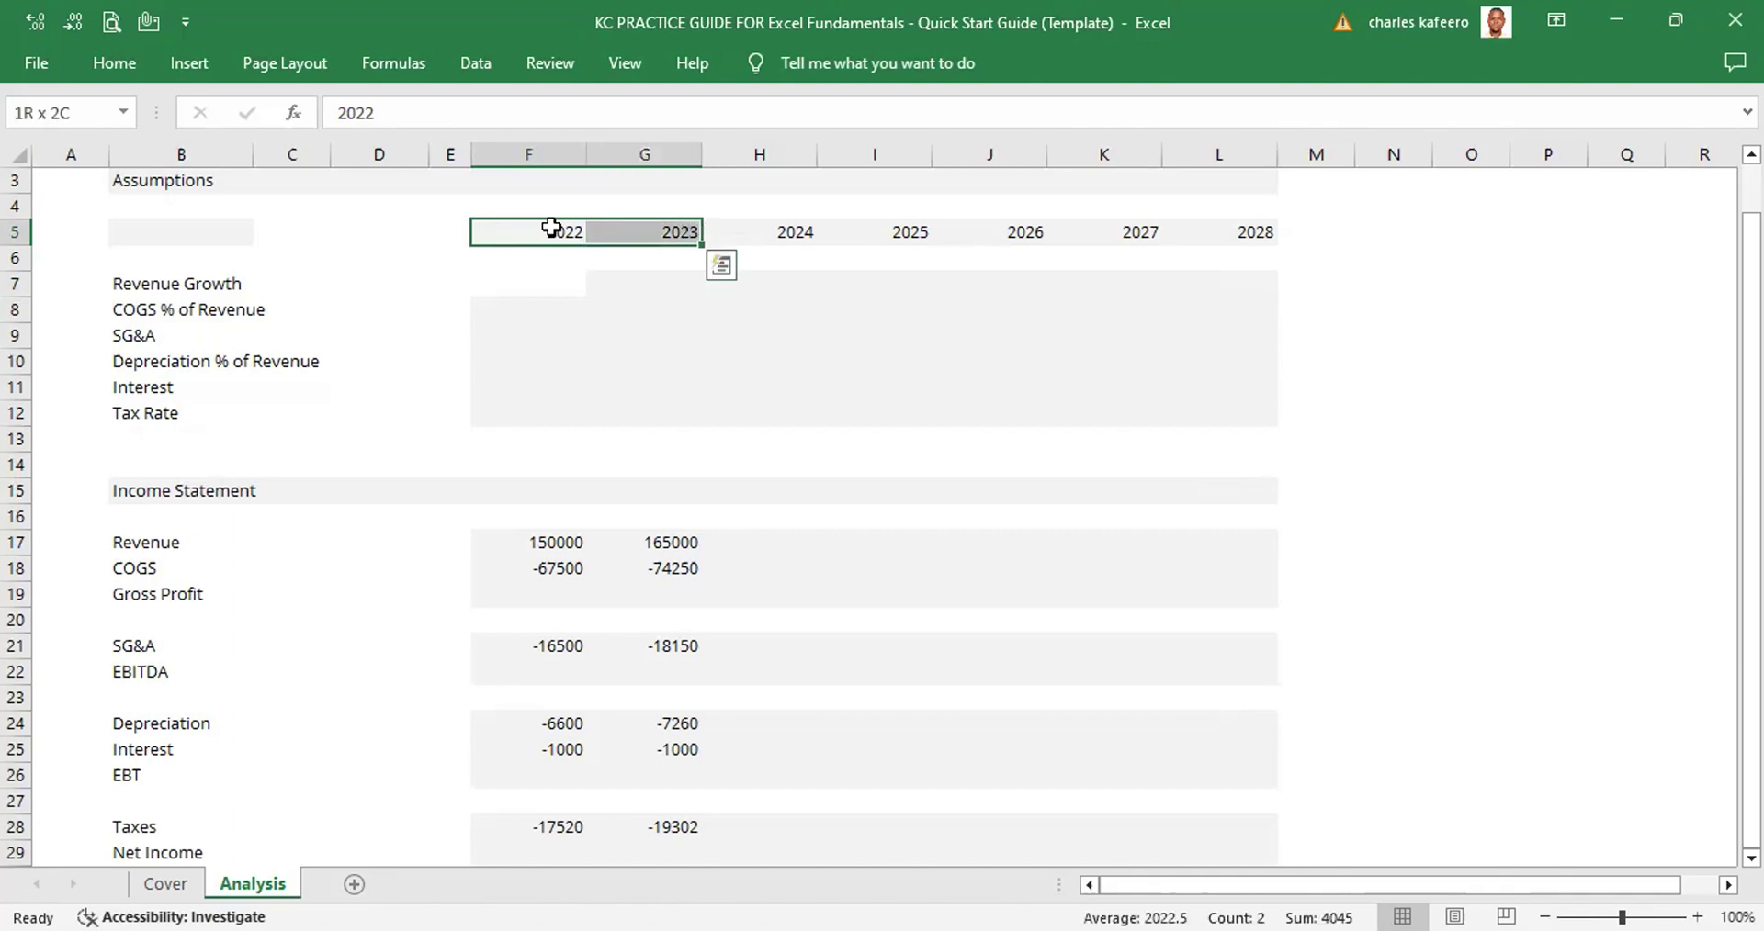
key("shift+Right")
key("shift+Right")
key("shift+Right")
key("shift+Right")
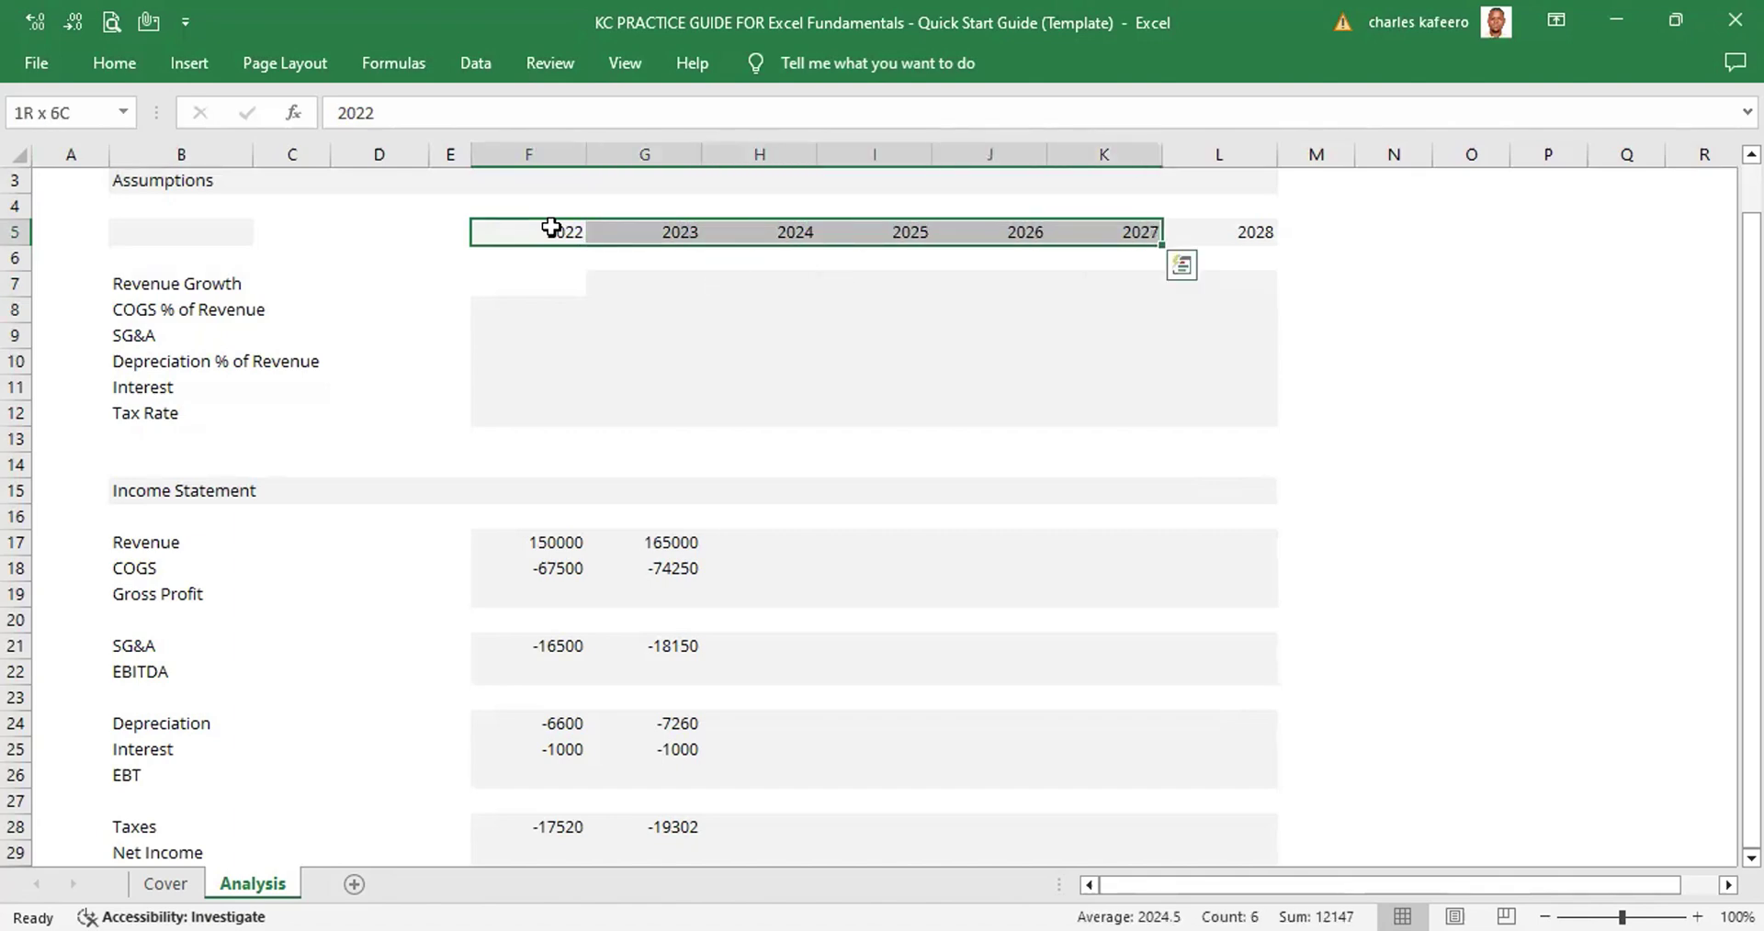
key("shift+Right")
key("shift+Right")
key("shift+Right")
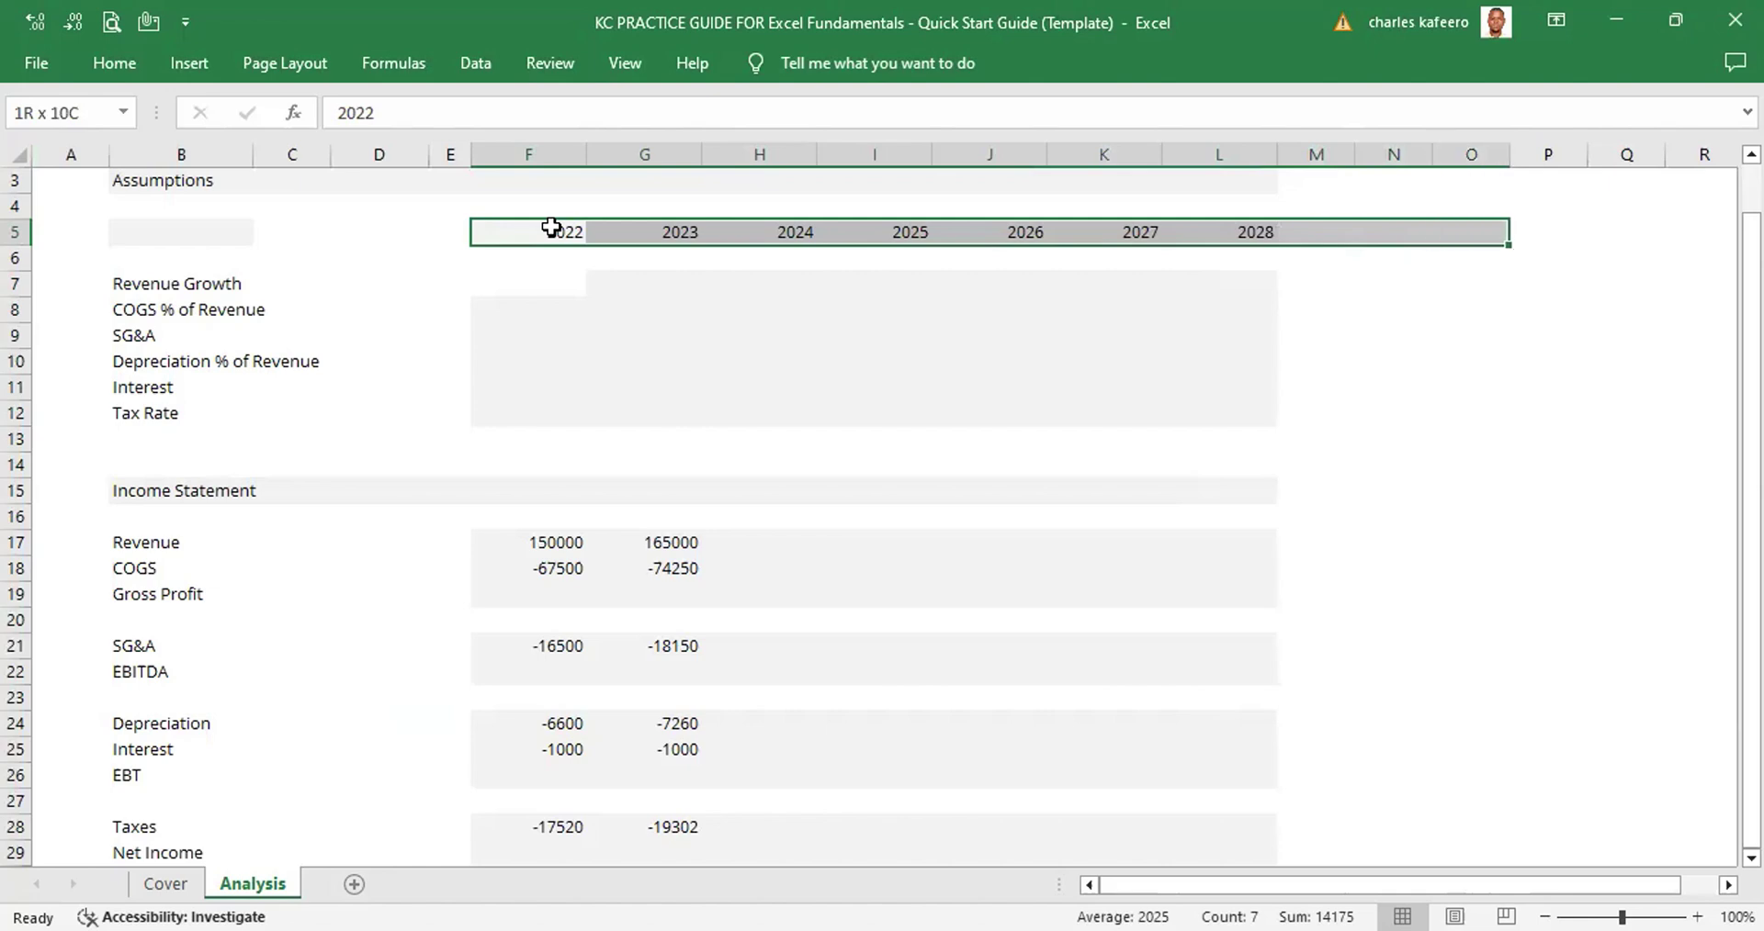
Extend the year row selection down through the Net Income row, covering F5 to Q29
key("shift+Down")
key("shift+Down")
key("shift+Down")
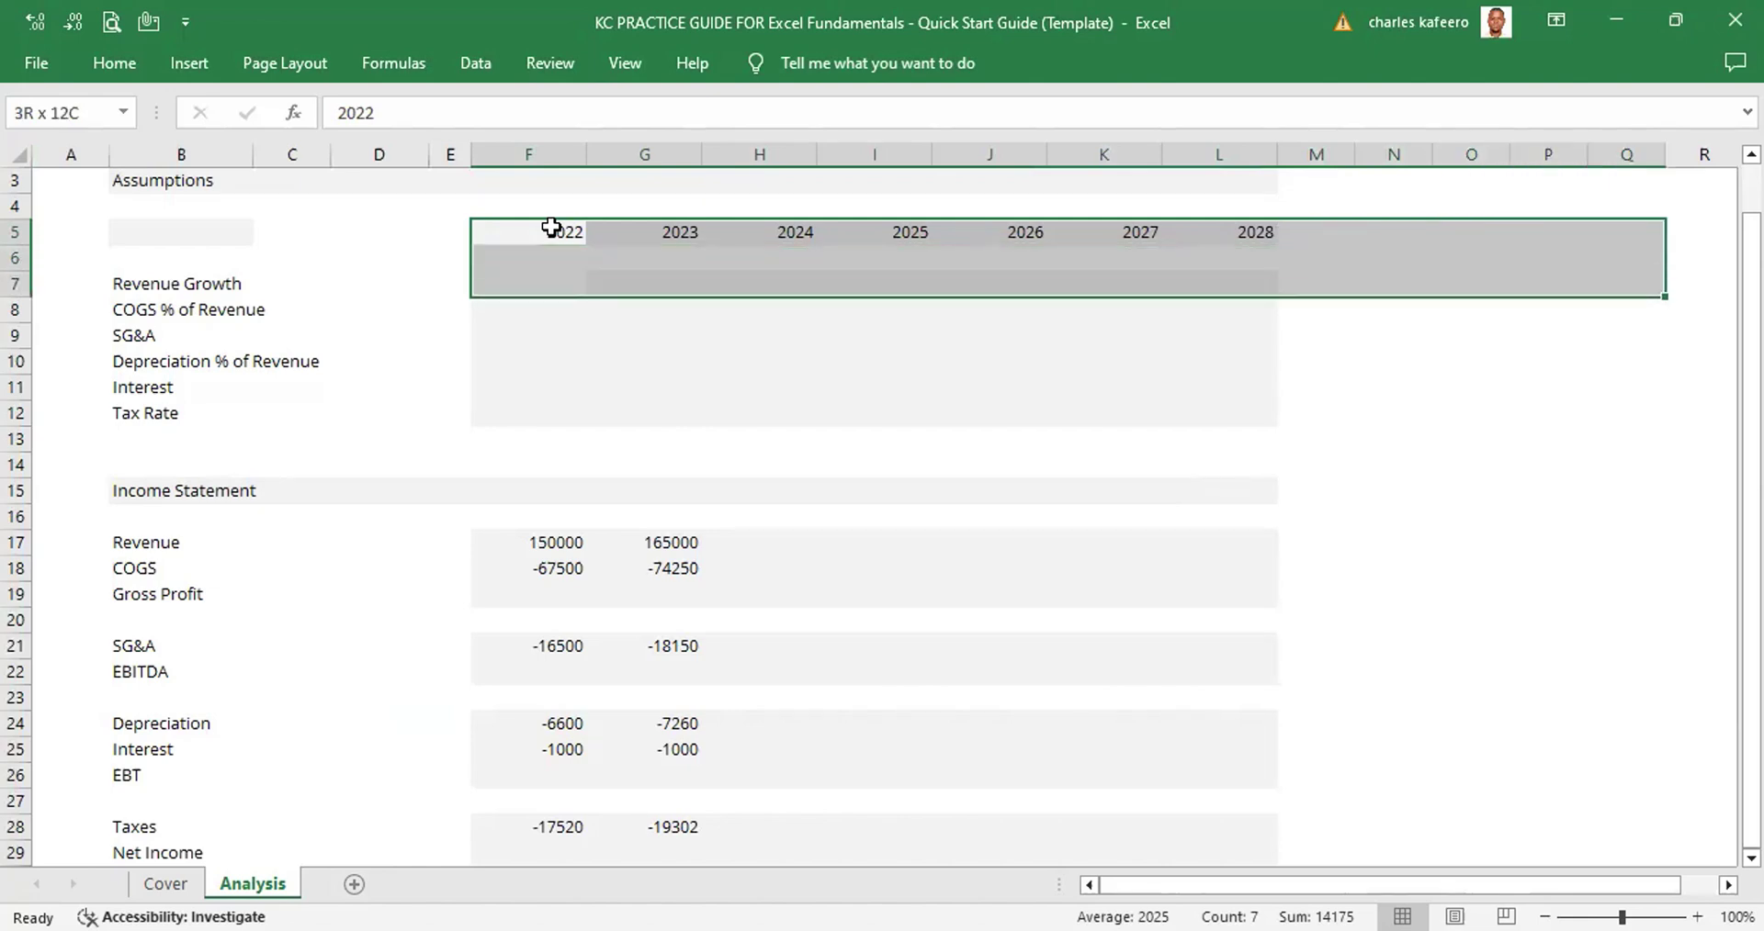
key("shift+Down")
key("shift+Down")
key("shift+Down")
key("shift+Down")
key("shift+Down")
key("shift+Down")
key("shift+Down")
key("shift+Down")
key("shift+Down")
key("shift+Down")
key("shift+Down")
key("shift+Down")
key("shift+Down")
key("shift+Down")
key("shift+Down")
key("shift+Down")
key("shift+Down")
key("shift+Down")
key("shift+Down")
key("shift+Down")
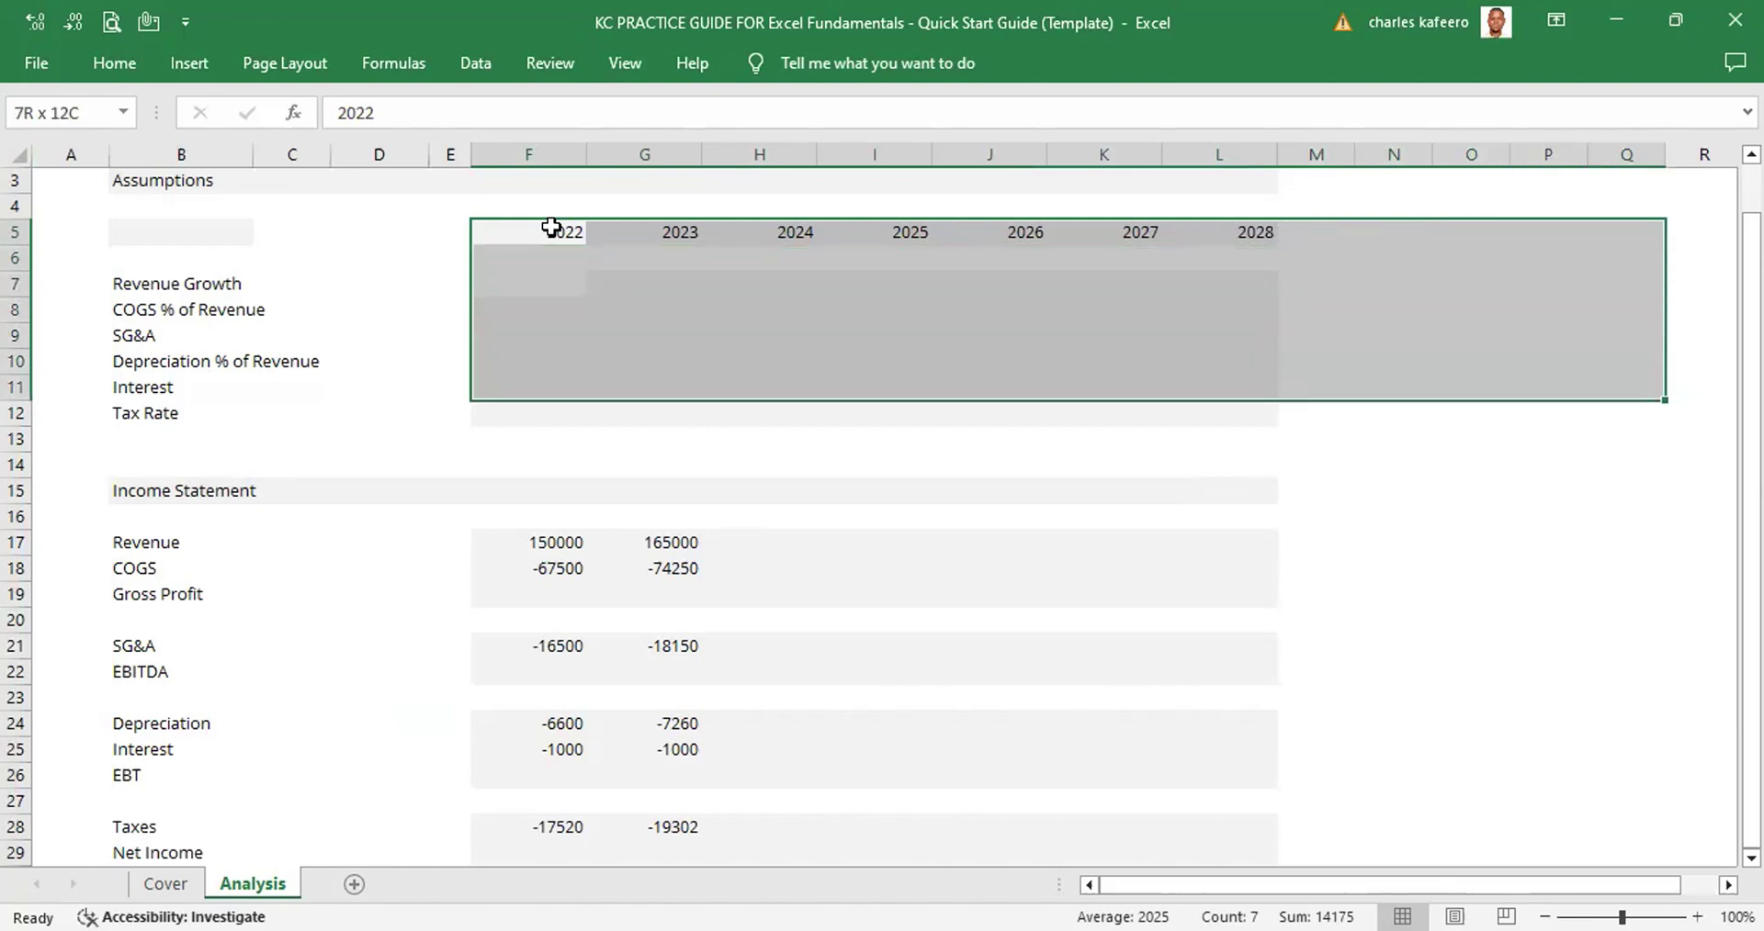
key("shift+Down")
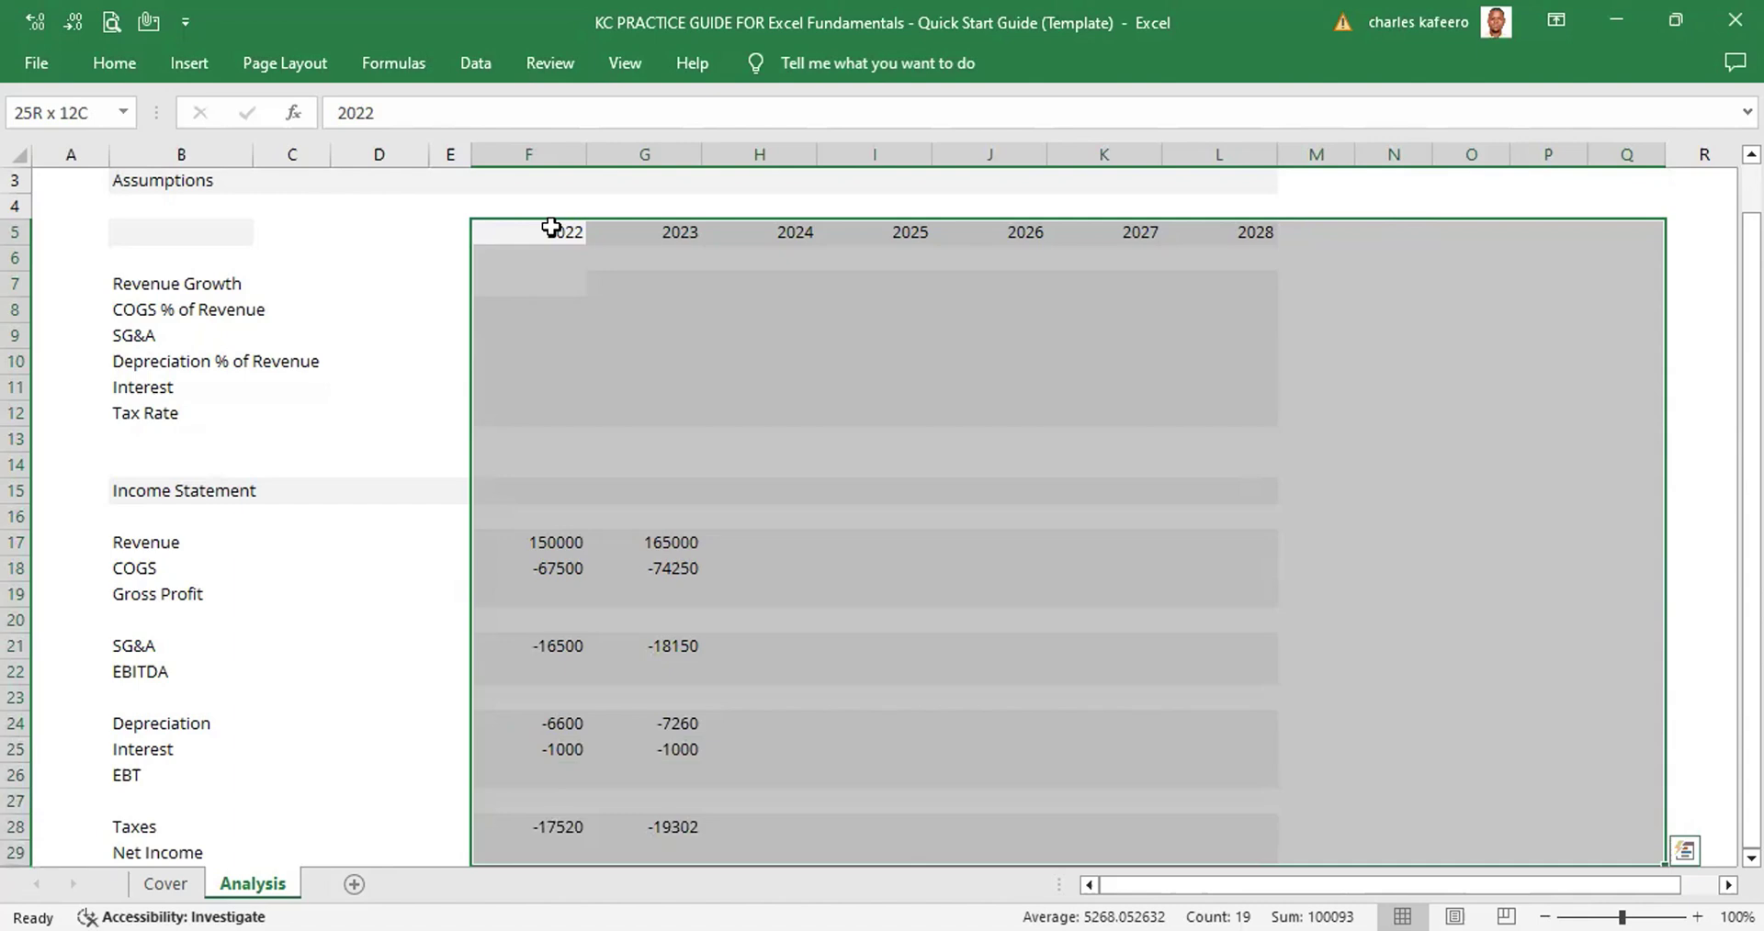
Select the 2022 and 2023 columns from the year headings through Net Income, covering F5 to G29
left_click(515, 240)
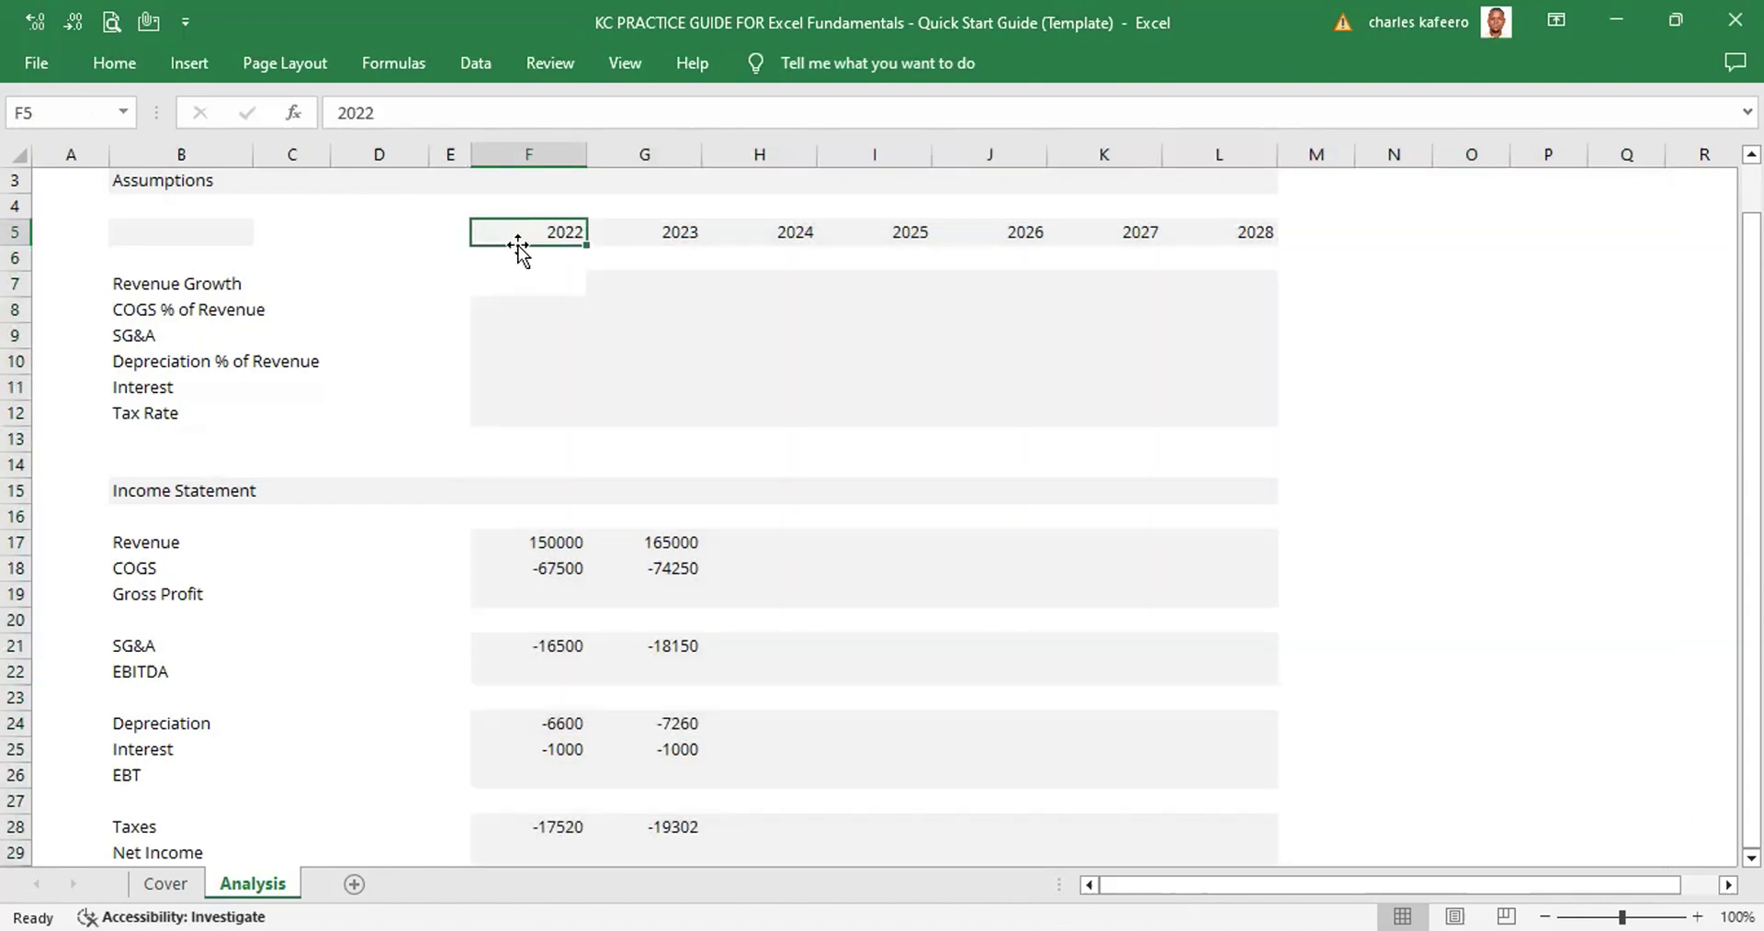
key("shift+Right")
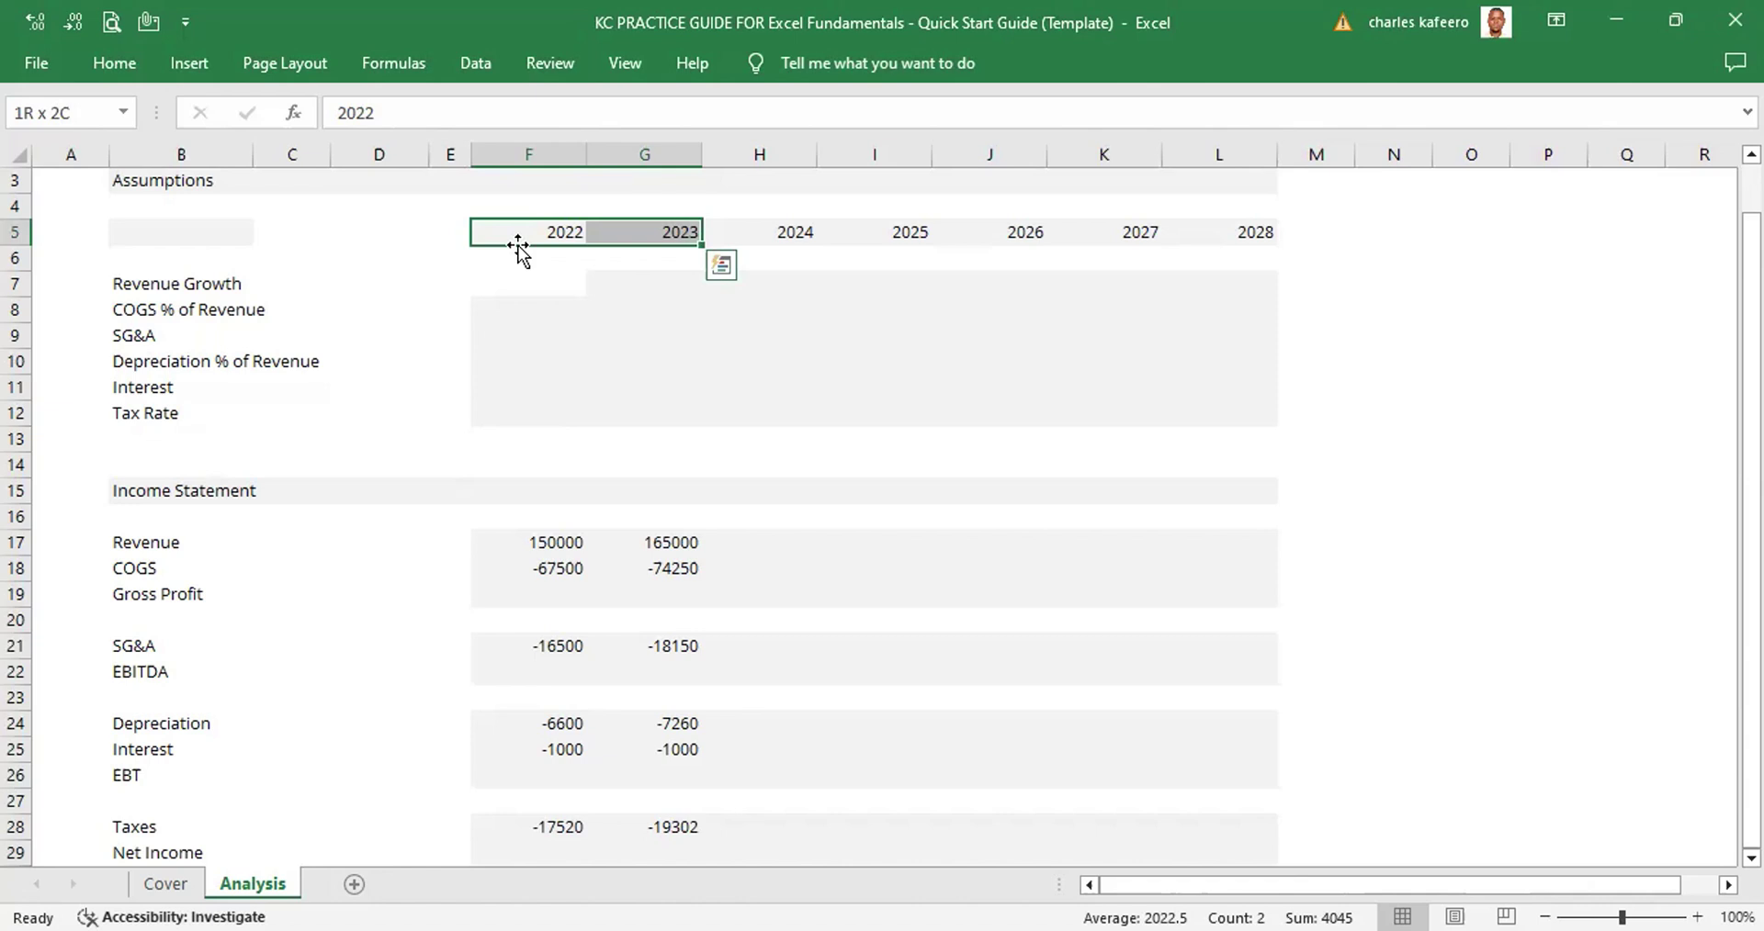
key("shift+Down")
key("shift+Down")
key("shift+Down")
key("shift+Down")
key("shift+Down")
key("shift+Down")
key("shift+Down")
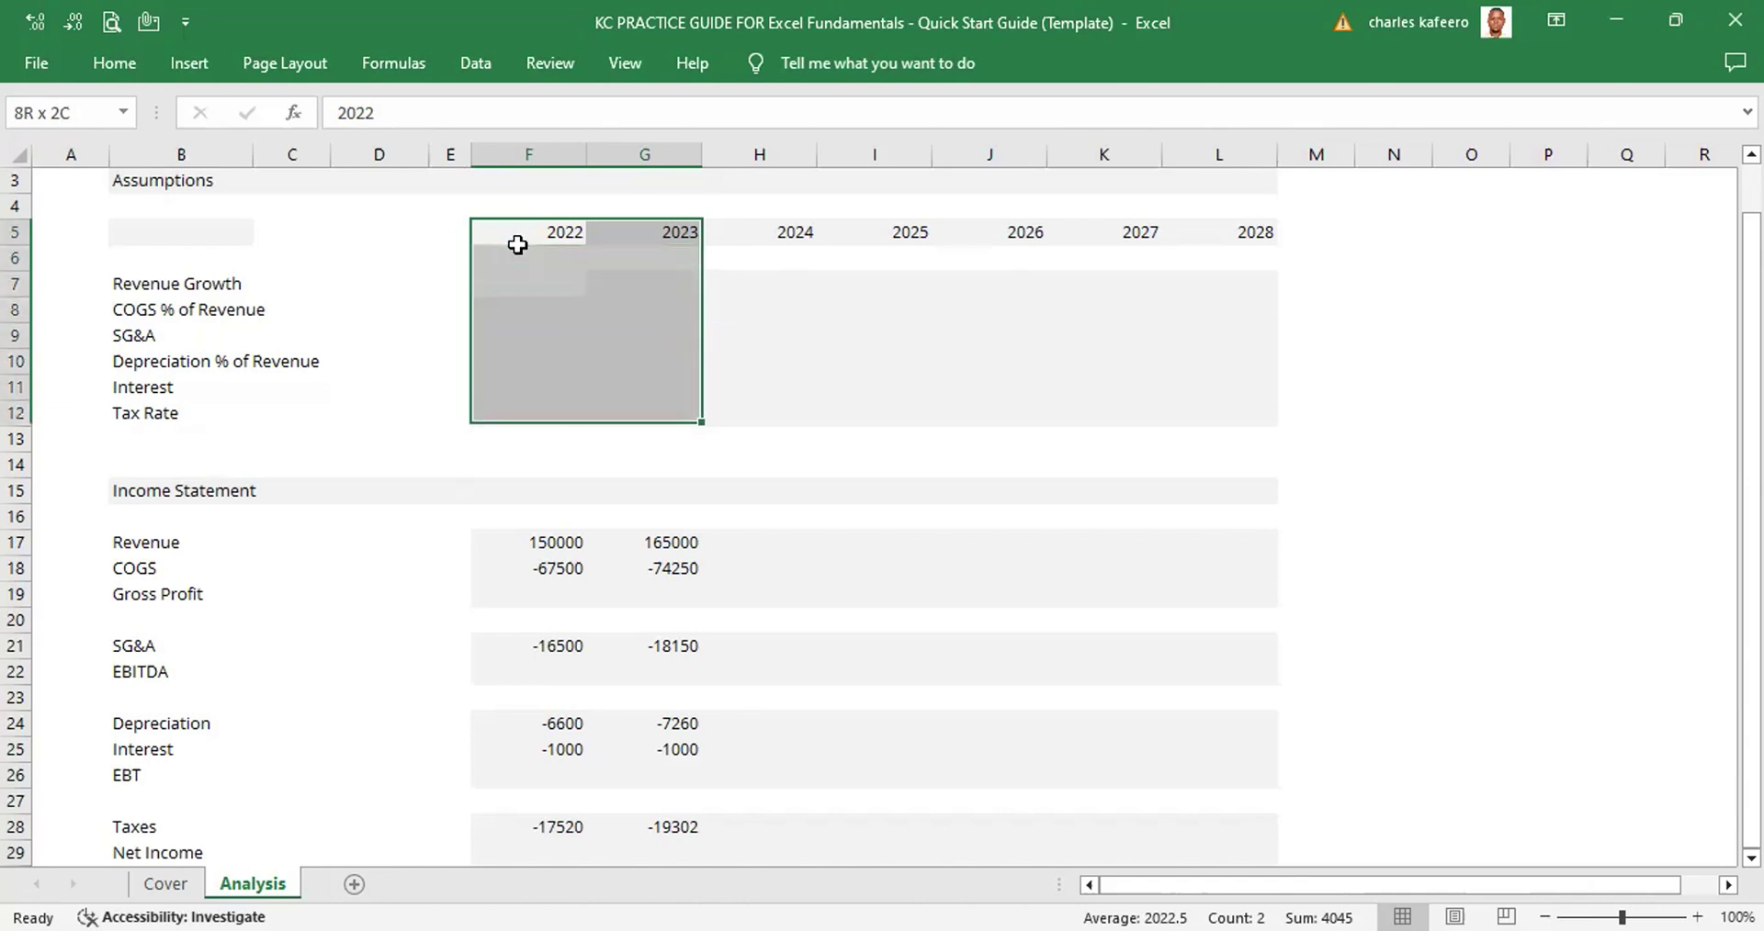
key("shift+Down")
key("shift+Down")
key("shift+Down")
key("shift+Down")
key("shift+Down")
key("shift+Down")
key("shift+Down")
key("shift+Down")
key("shift+Down")
key("shift+Down")
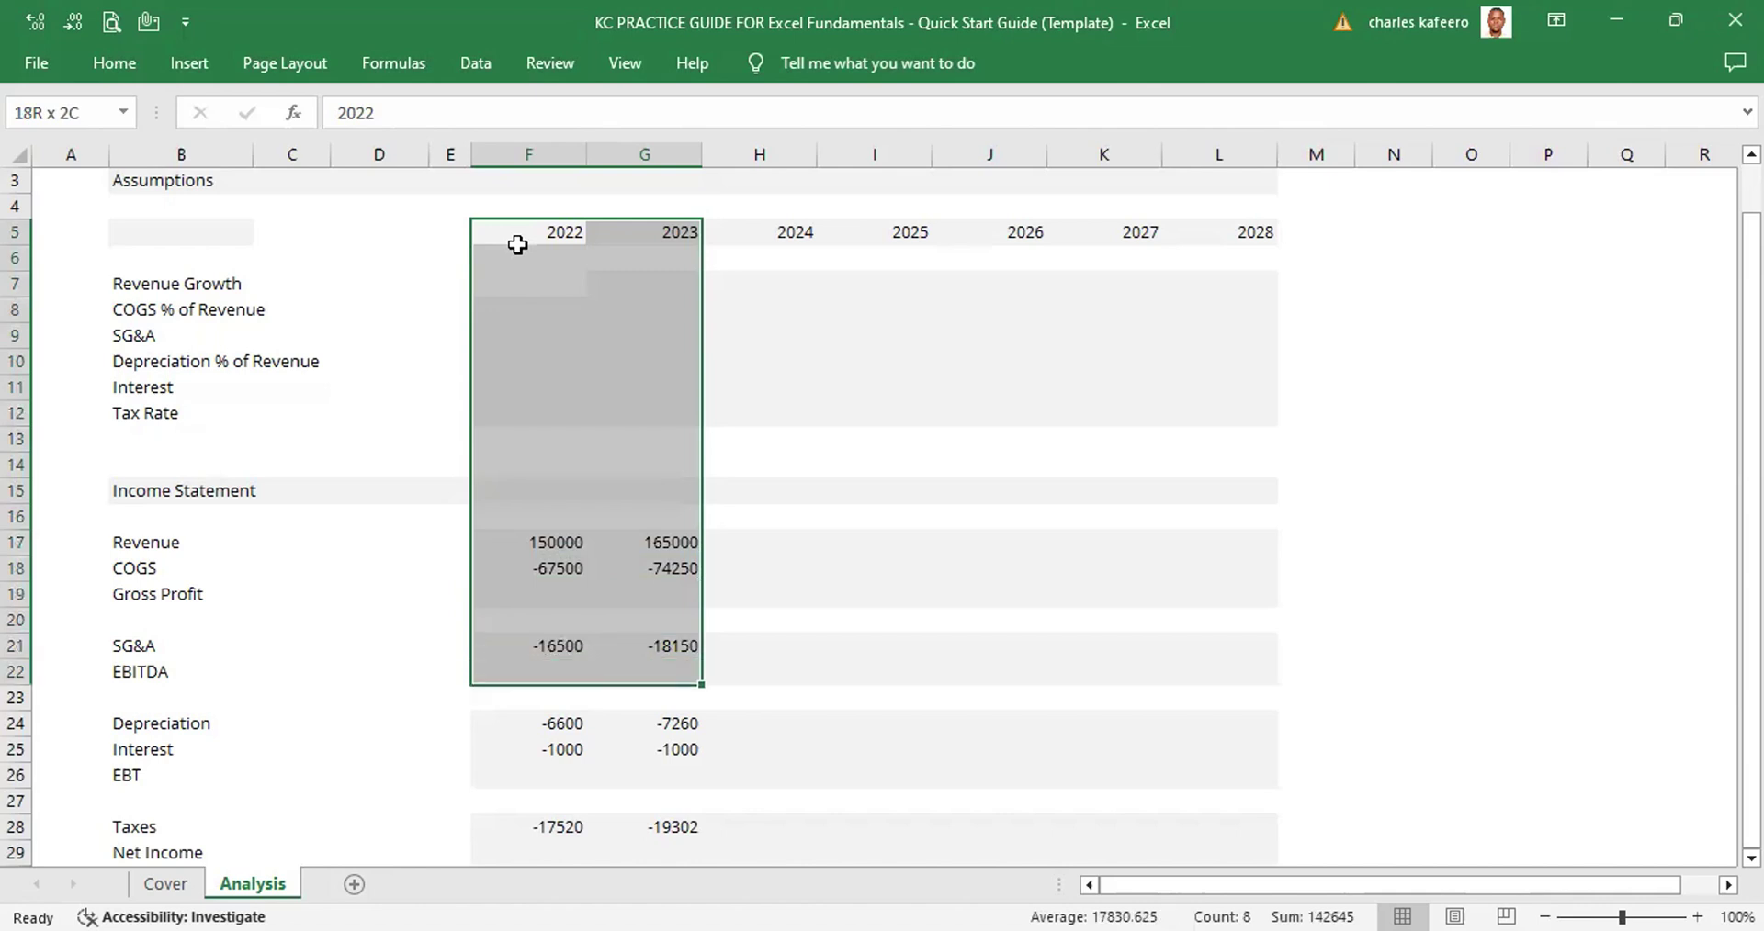
key("shift+Down")
key("shift+Down")
key("shift+Down")
key("shift+Down")
key("shift+Down")
key("shift+Down")
key("shift+Down")
key("shift+Down")
key("shift+Down")
key("shift+Down")
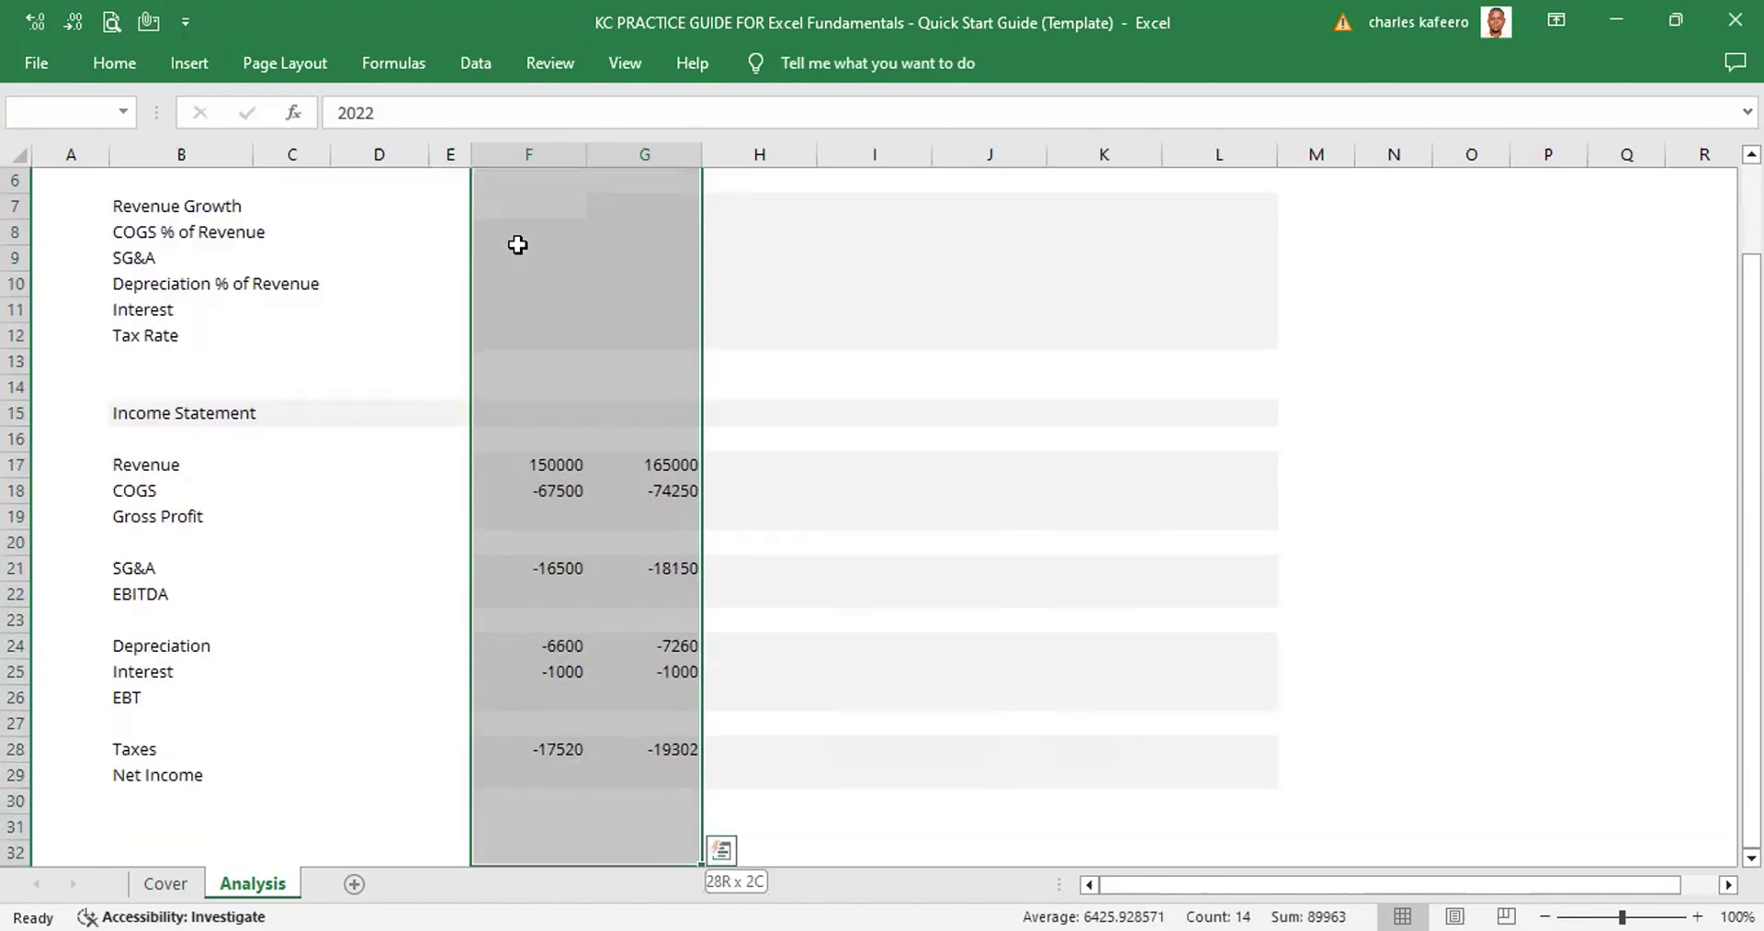
key("shift+Up")
key("shift+Up")
key("shift+Up")
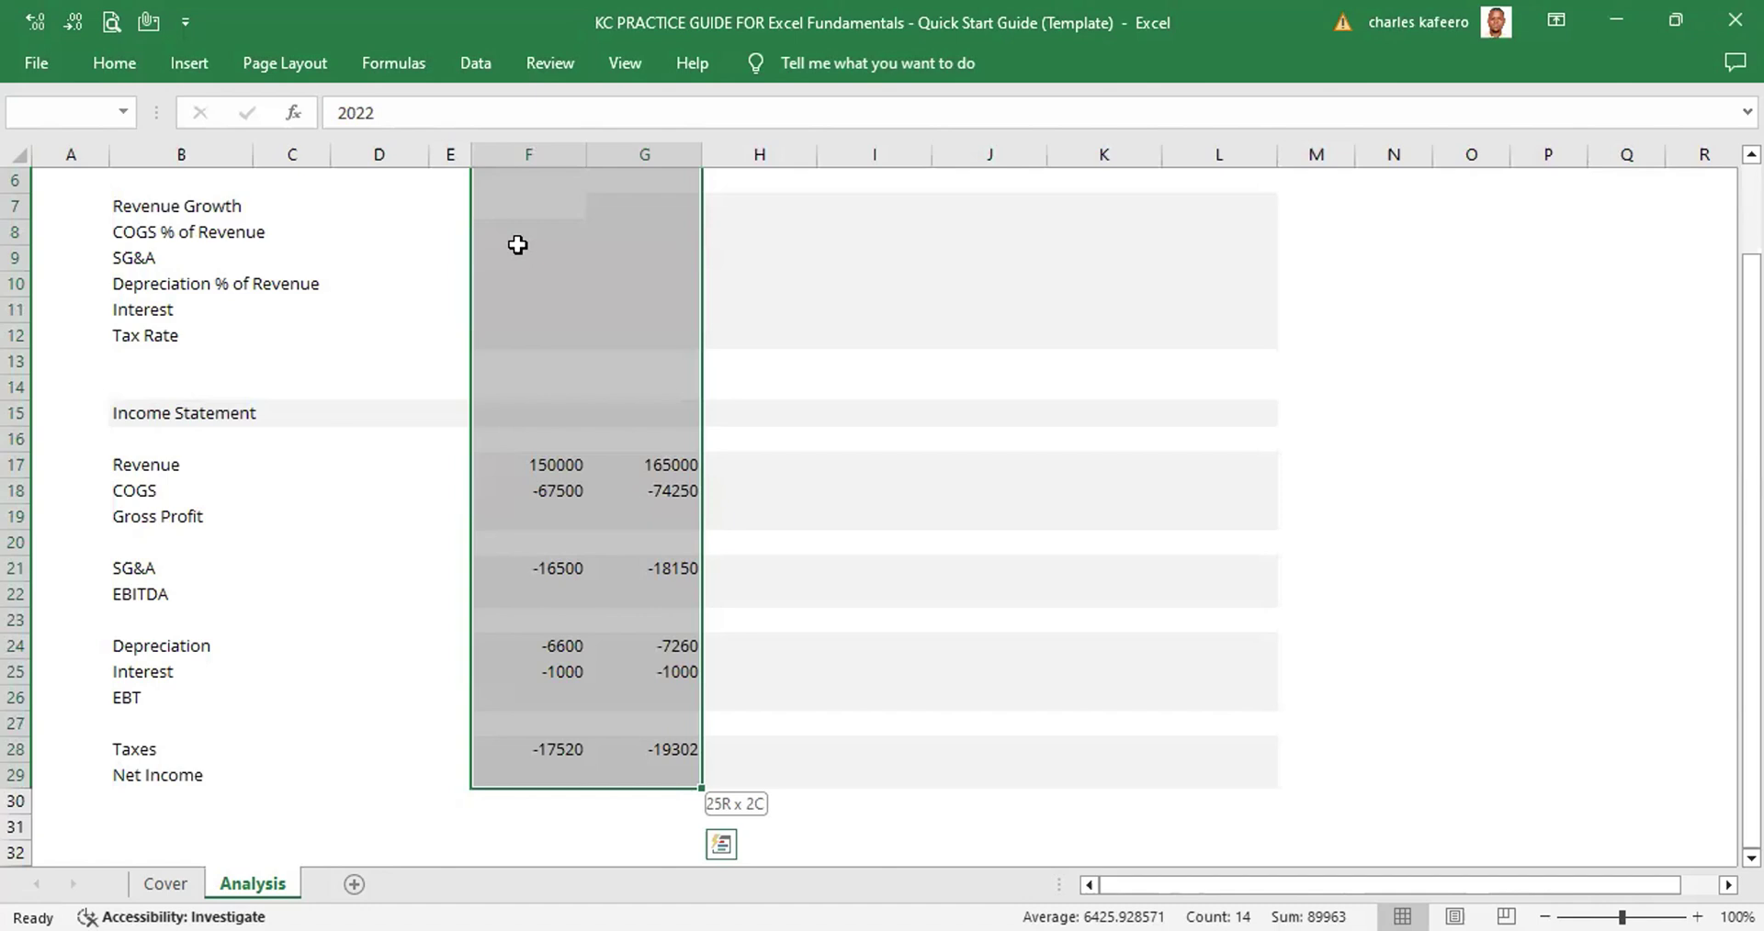
Widen the selection across to the 2027 column, and narrow it back to the 2022 and 2023 columns
key("shift+Right")
key("shift+Right")
key("shift+Right")
key("shift+Right")
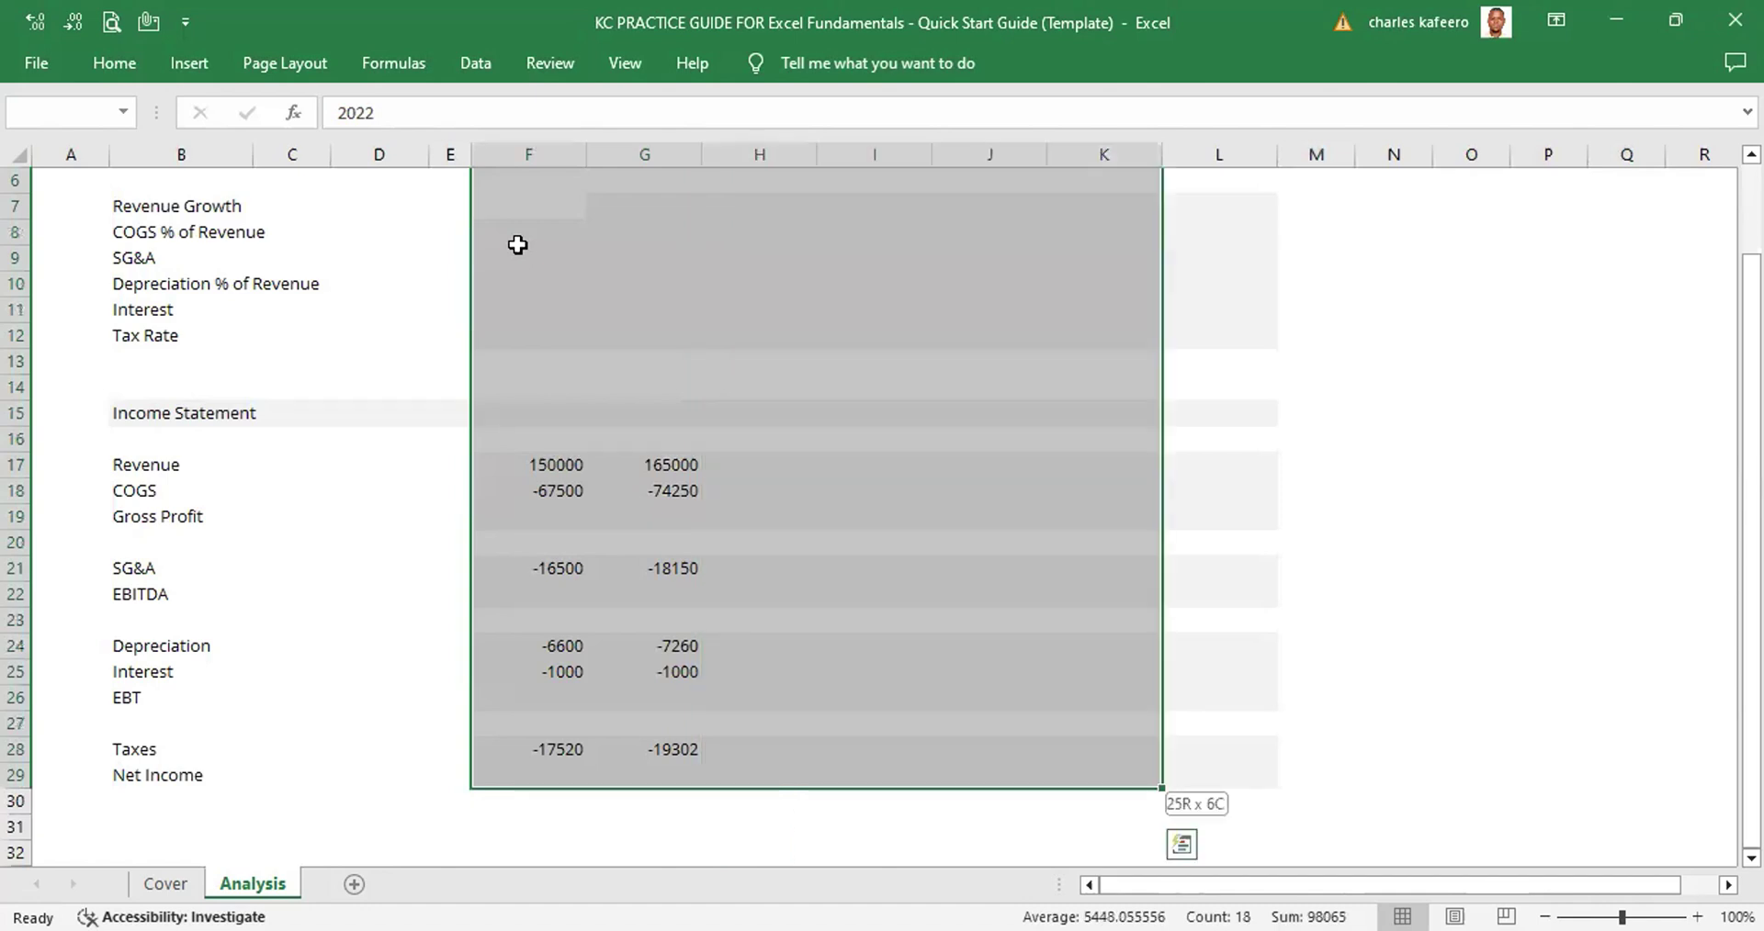
key("shift+Left")
key("shift+Left")
key("shift+Left")
key("shift+Left")
key("shift+Left")
key("shift+Right")
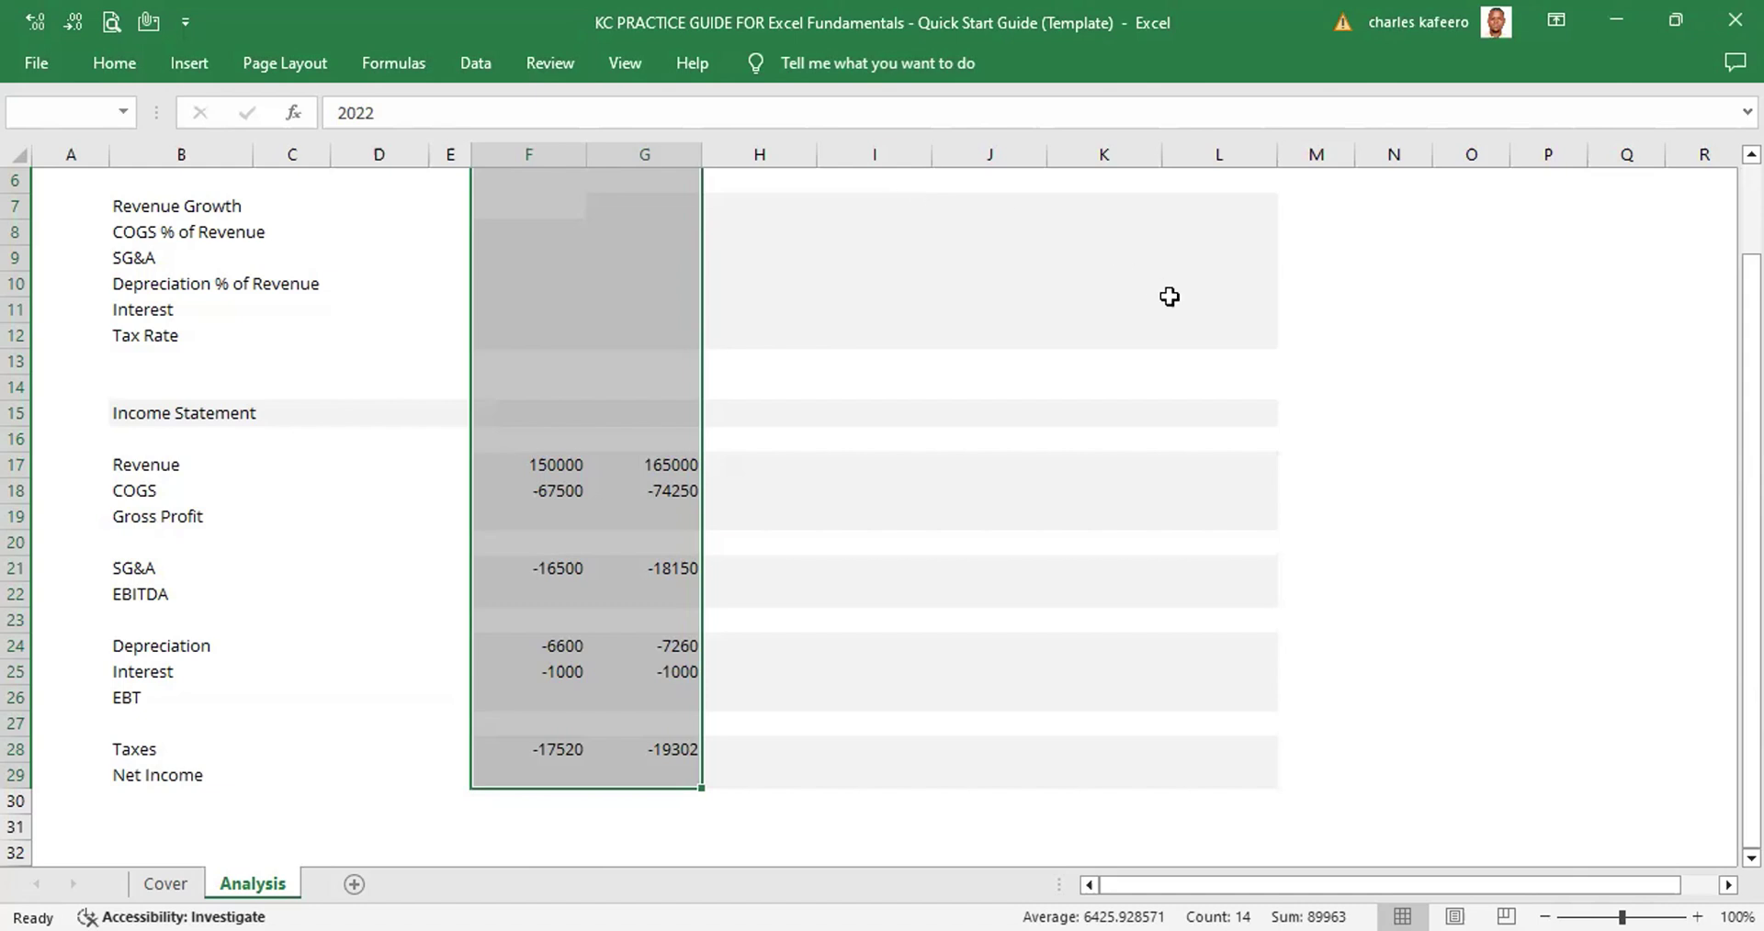
Release the range selection and select the 2022 COGS % of Revenue cell, F8
key("ctrl+z")
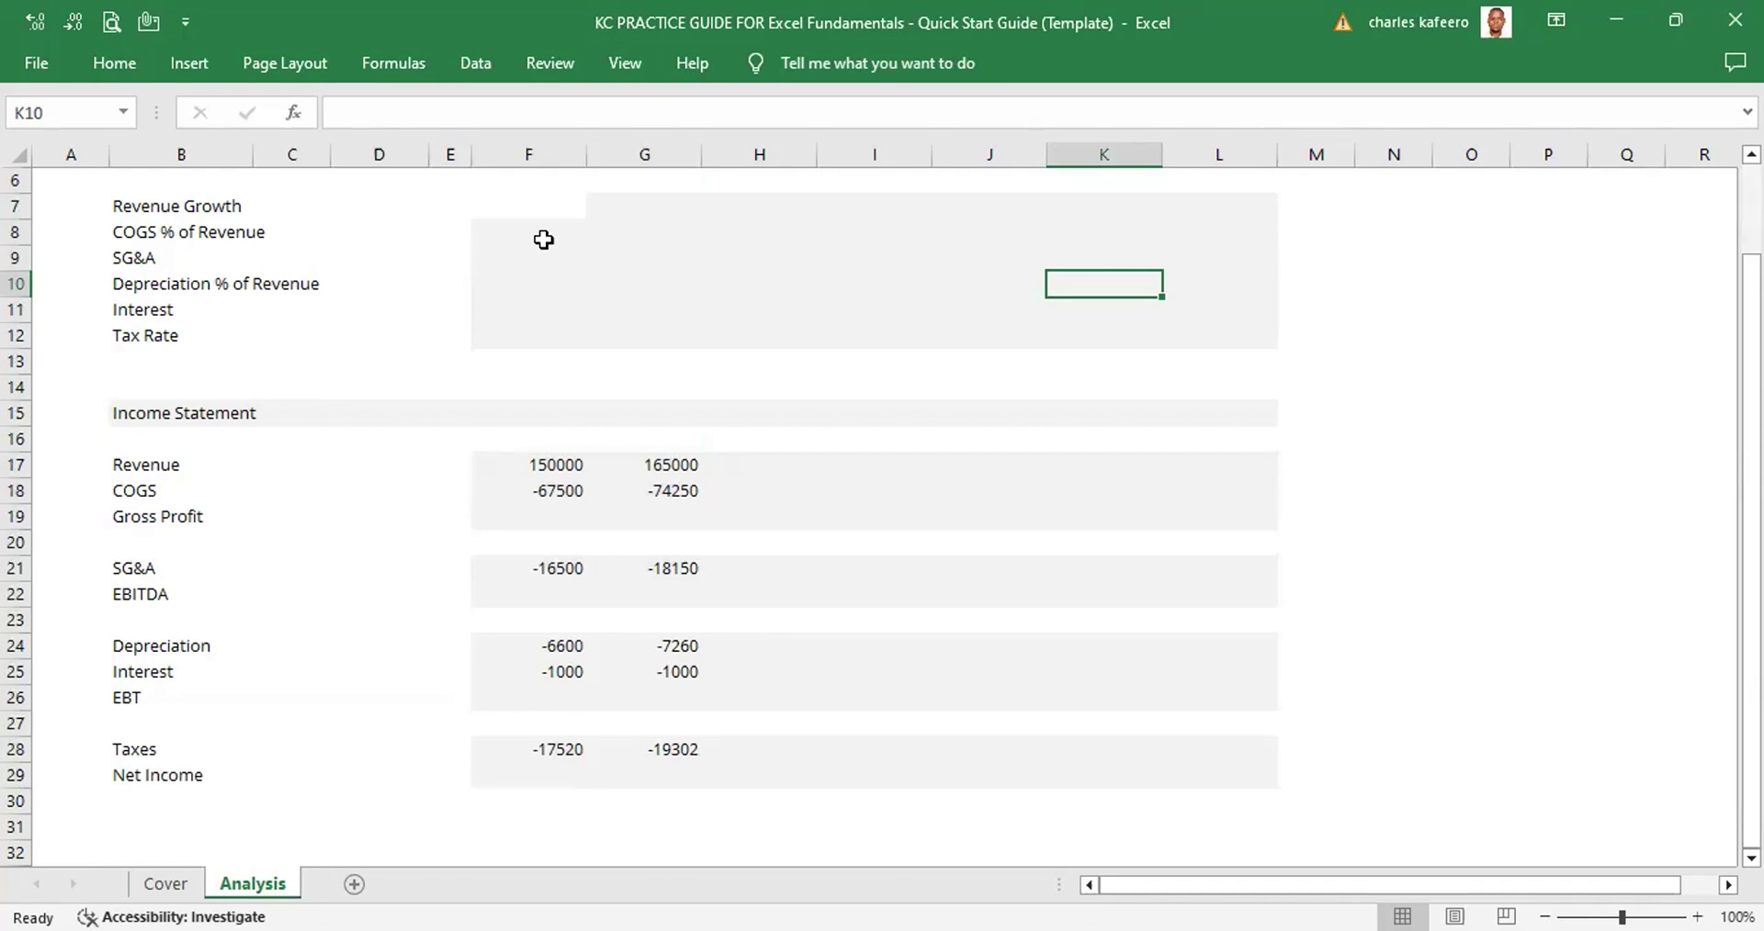
left_click(544, 239)
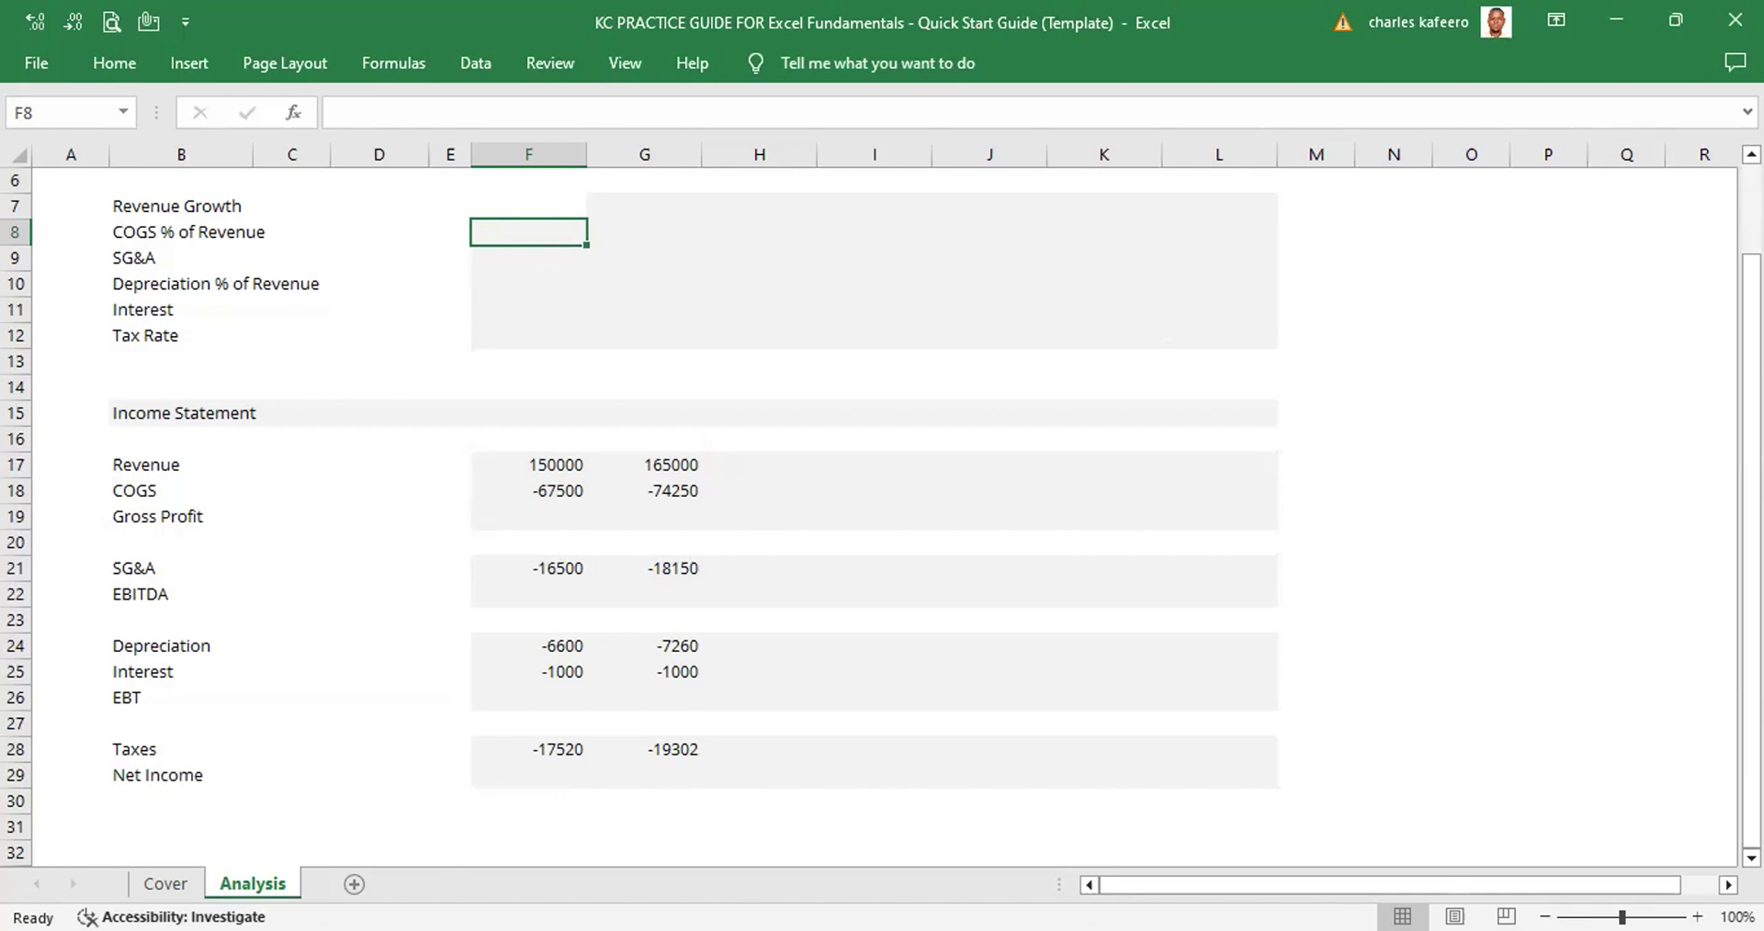
scroll(1099, 558, "up", 2)
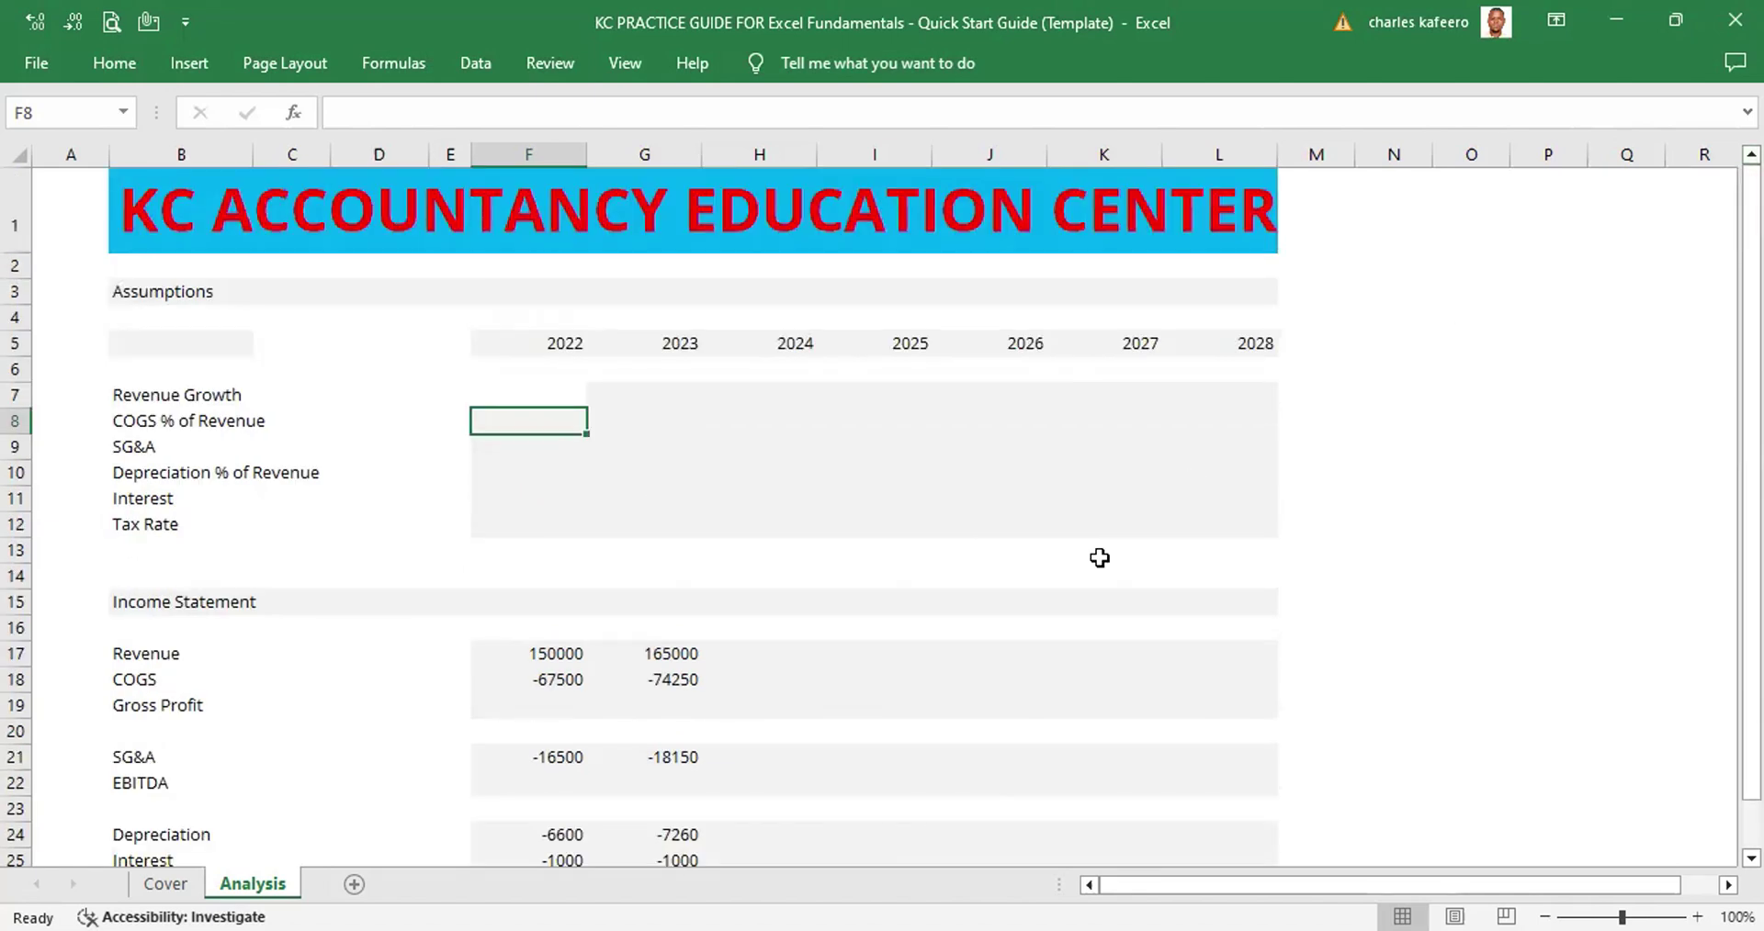